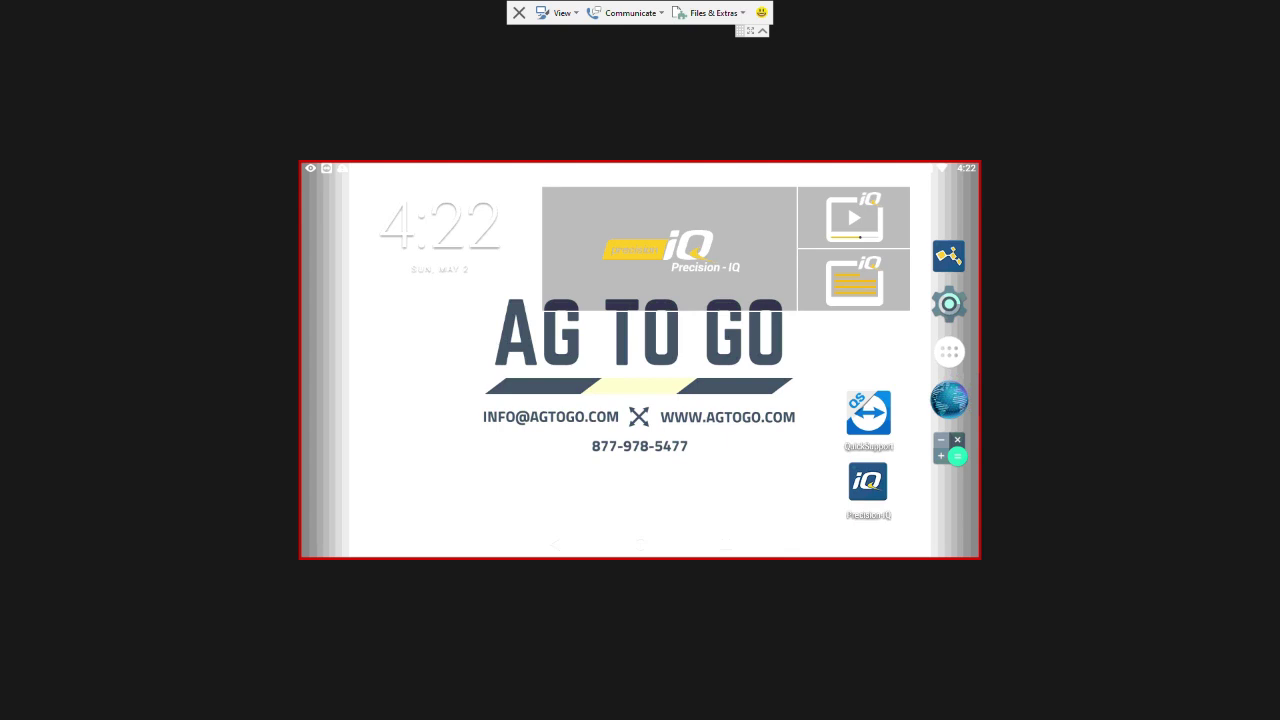
Step: Launch Precision-IQ and open the John Deere 4440 vehicle profile from the Home screen
left_click(700, 268)
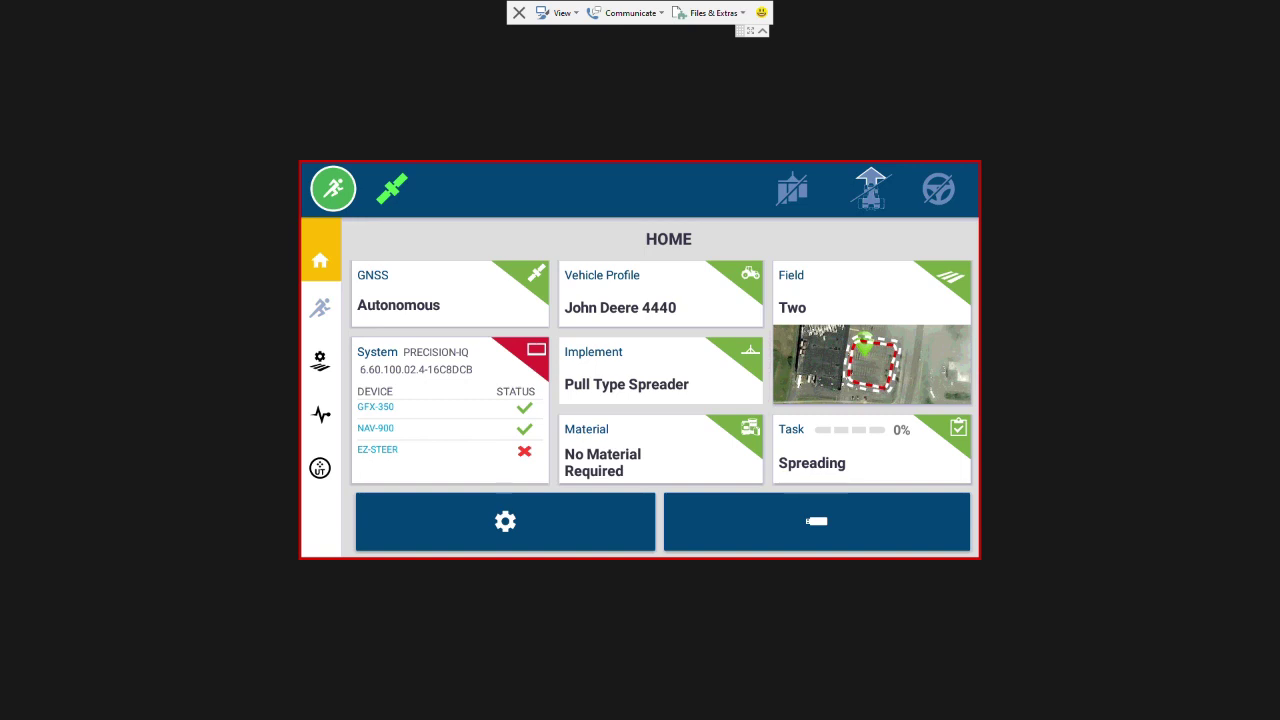
left_click(643, 306)
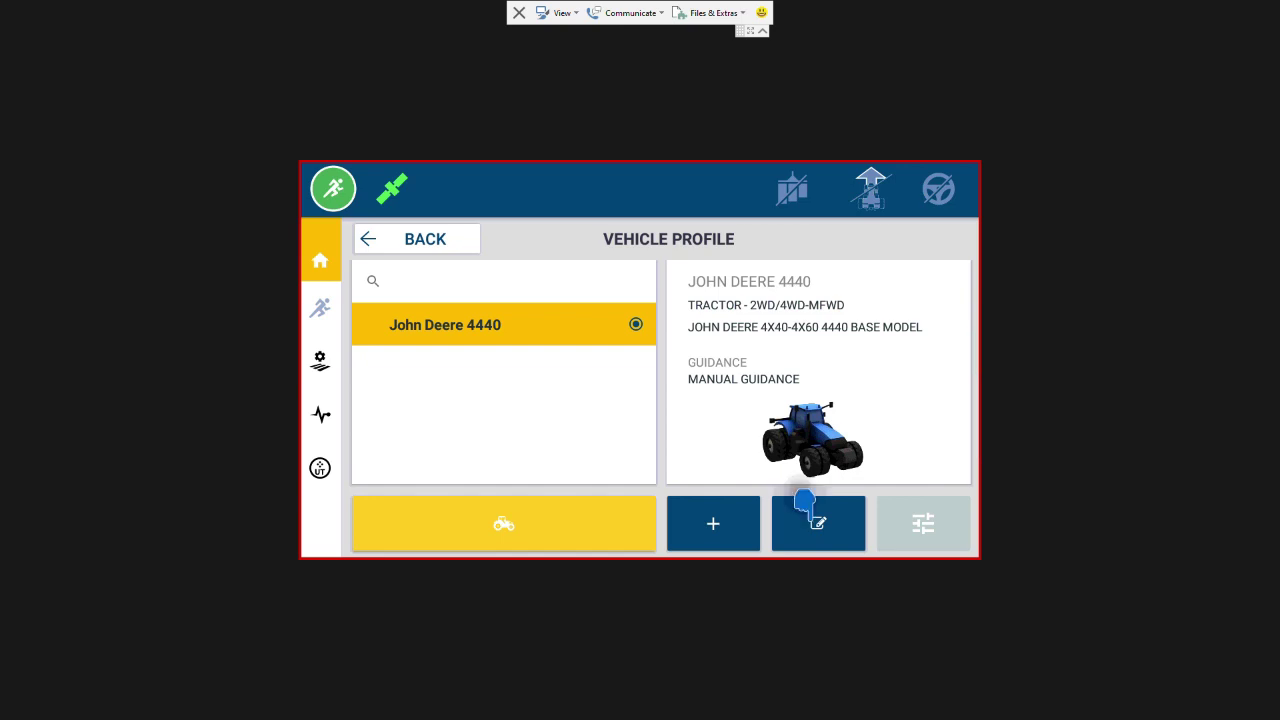
Step: Edit the John Deere 4440 profile and switch its guidance selection from Manual Guidance to EZ-Steer
left_click(818, 523)
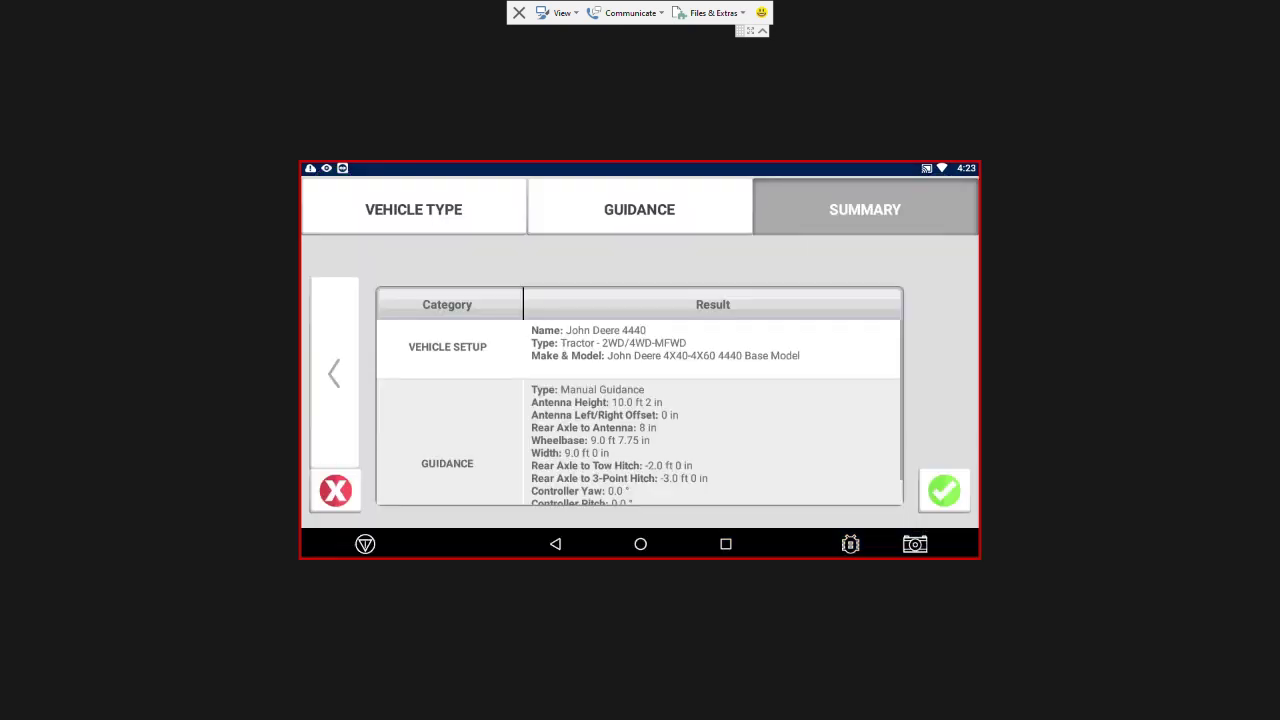
left_click(639, 193)
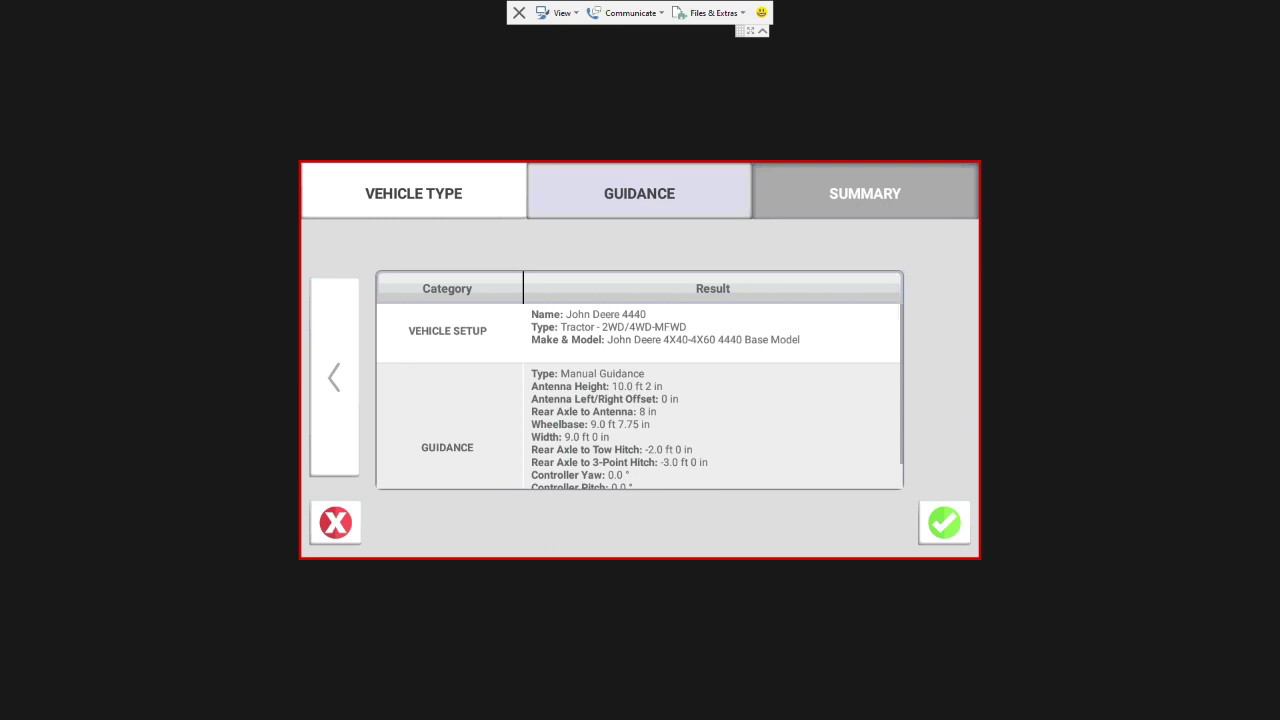
left_click(655, 293)
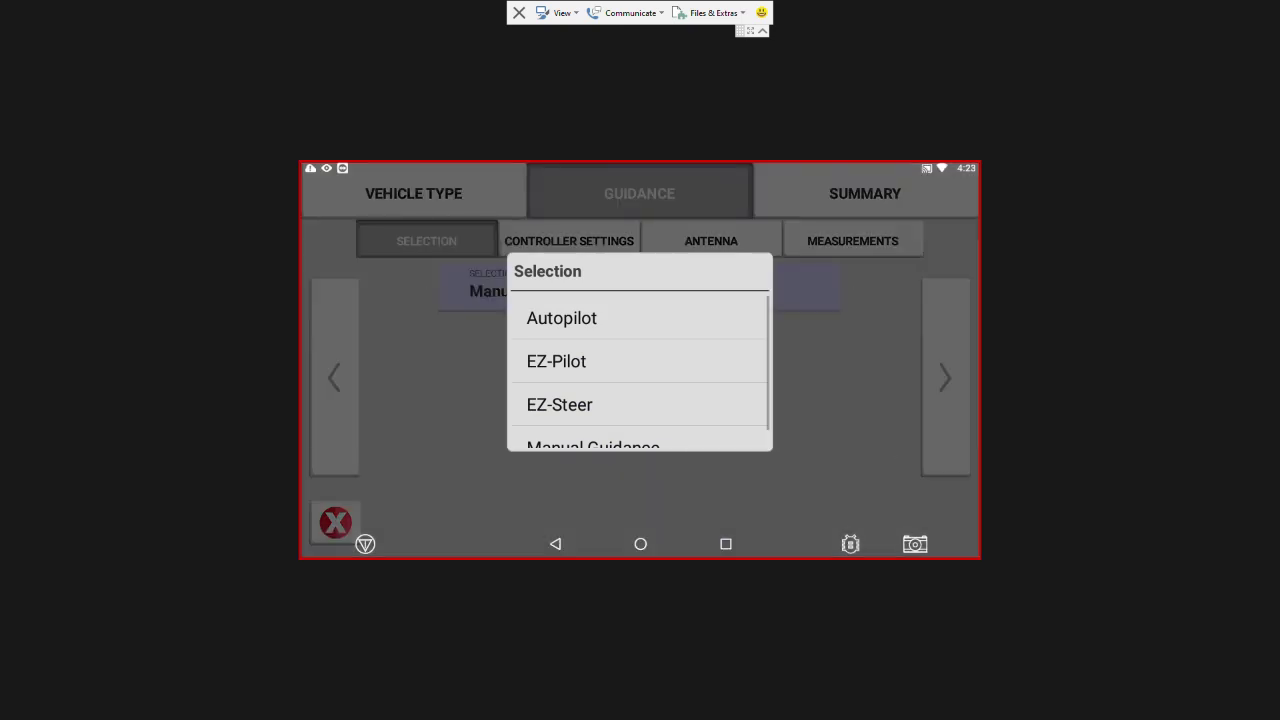
left_click(600, 404)
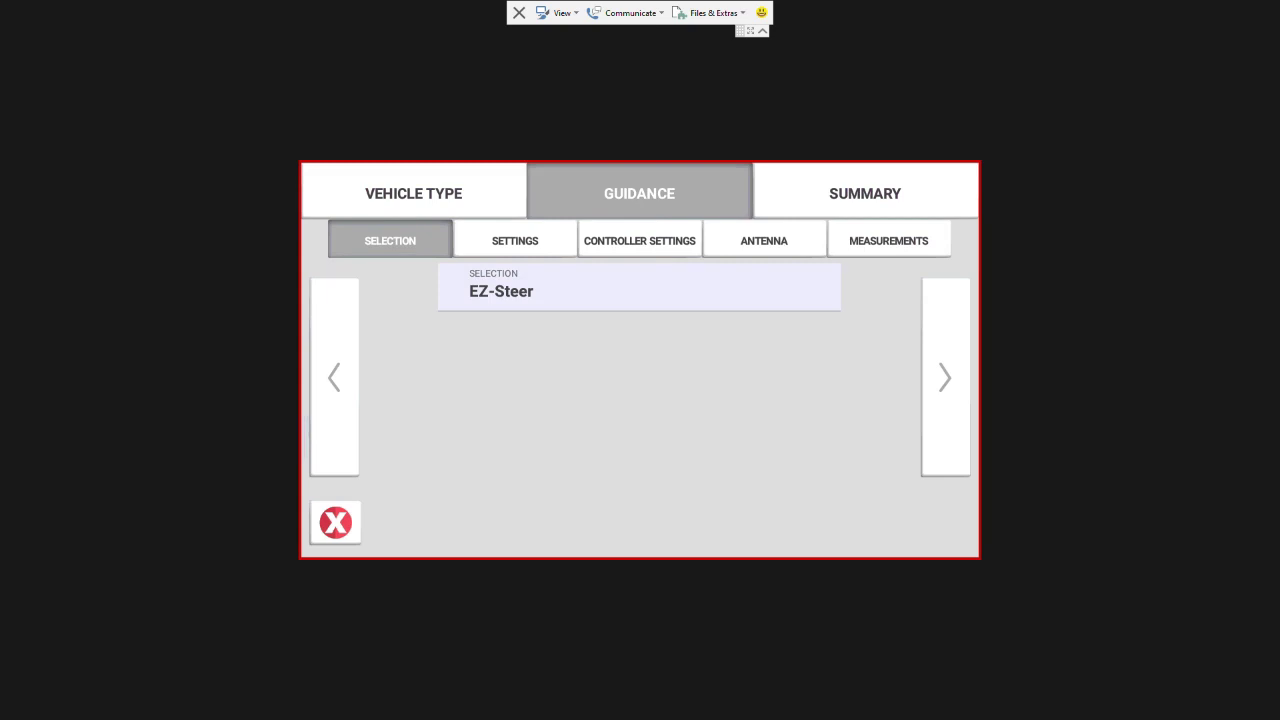
Step: On the EZ-Steer settings page (20.00° per turn, 0 freeplay), keep Motor Speed at Auto
left_click(949, 380)
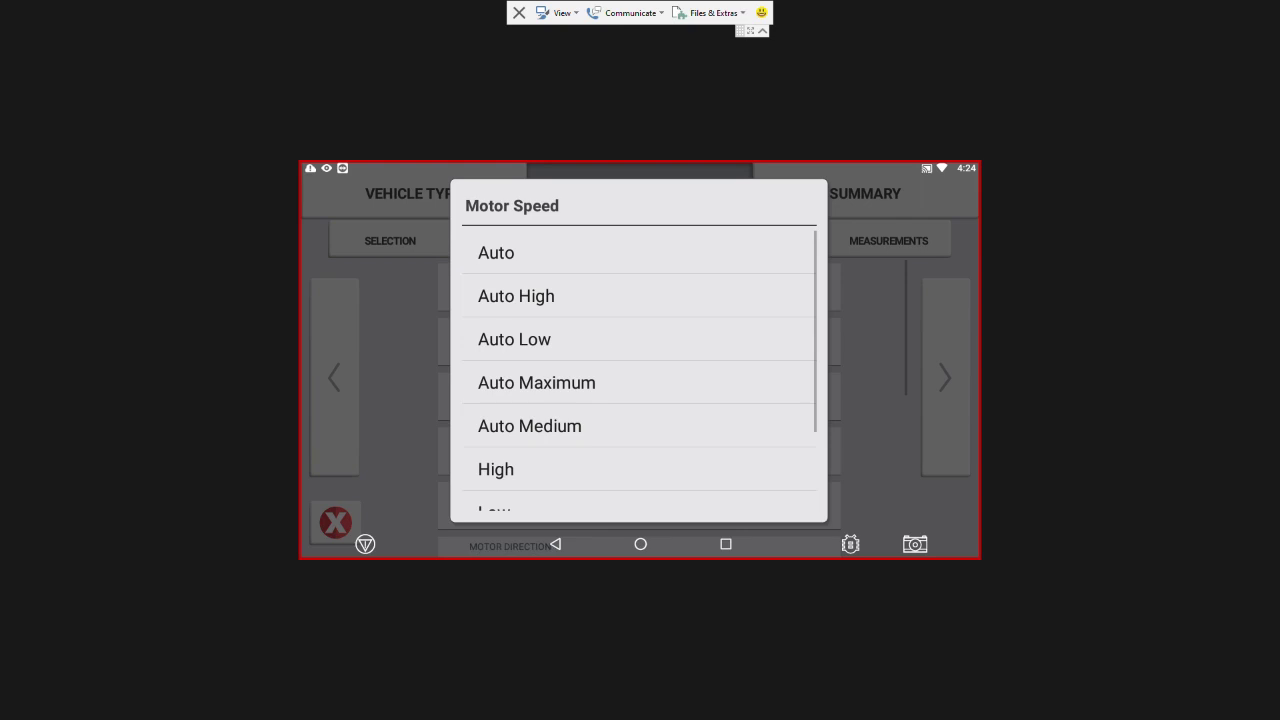
left_click(496, 252)
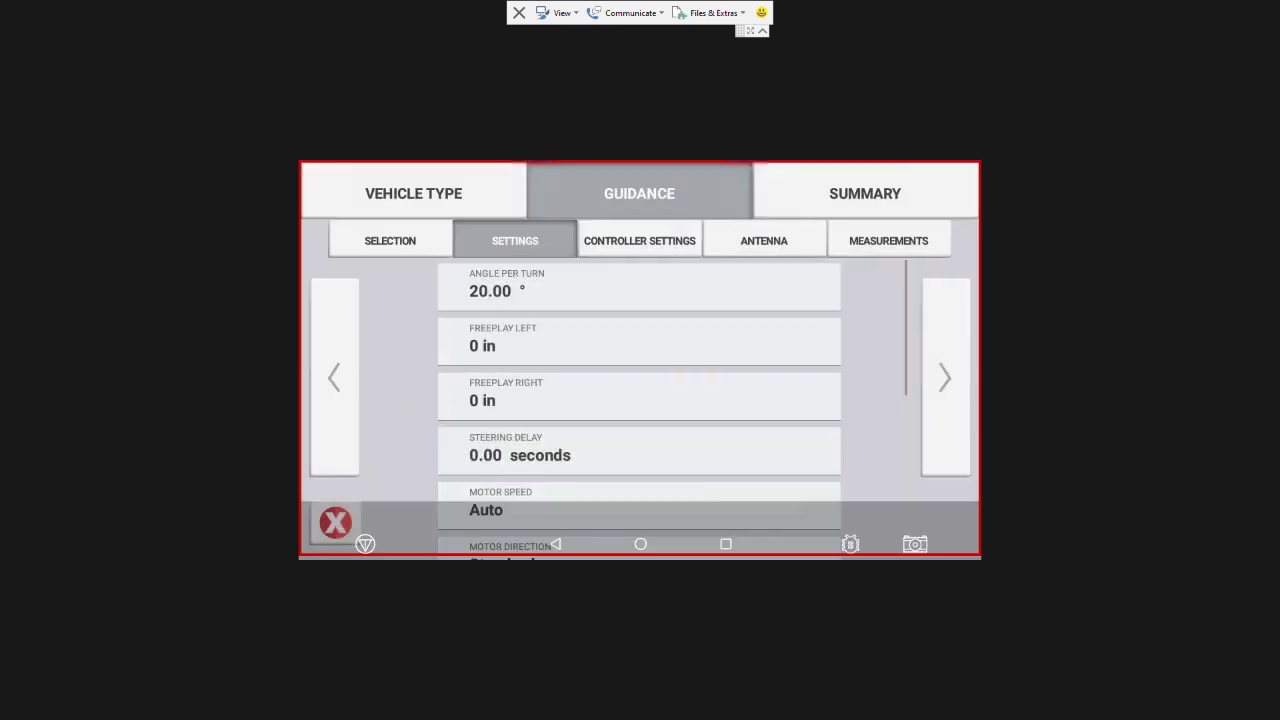
Step: Change the EZ-Steer controller's Connector Faces from Floor to Front
left_click(944, 378)
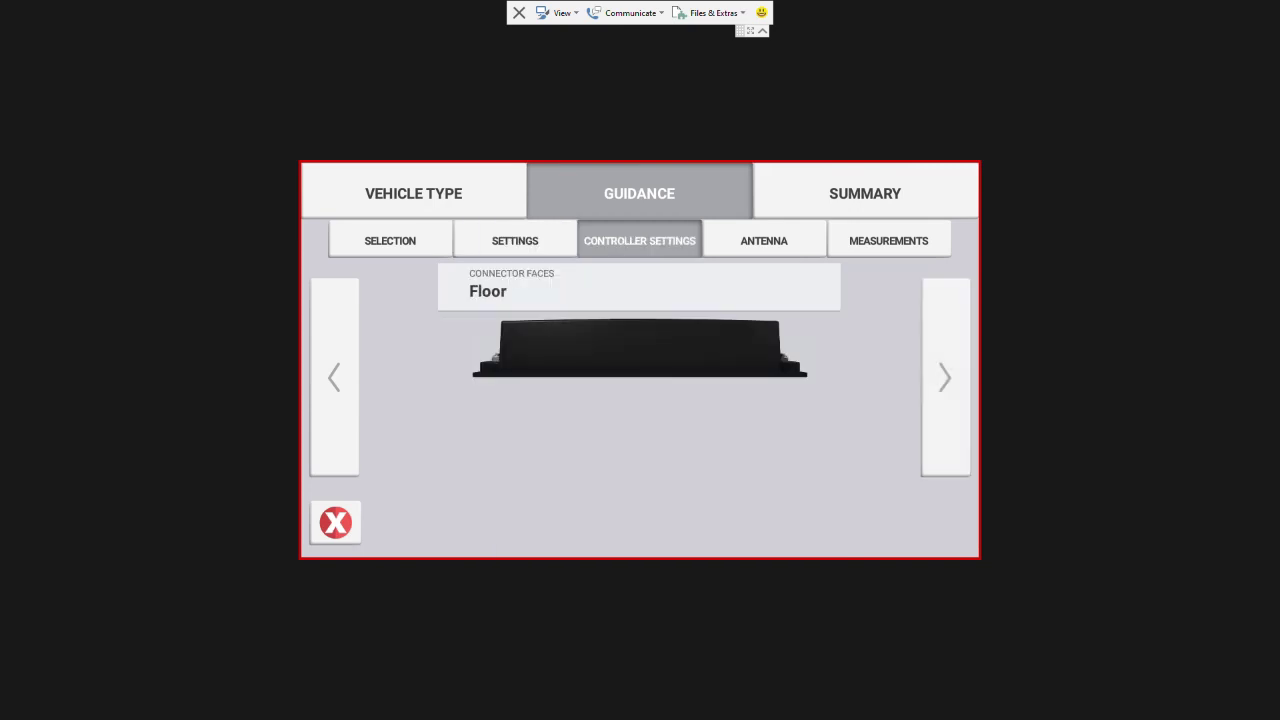
left_click(660, 294)
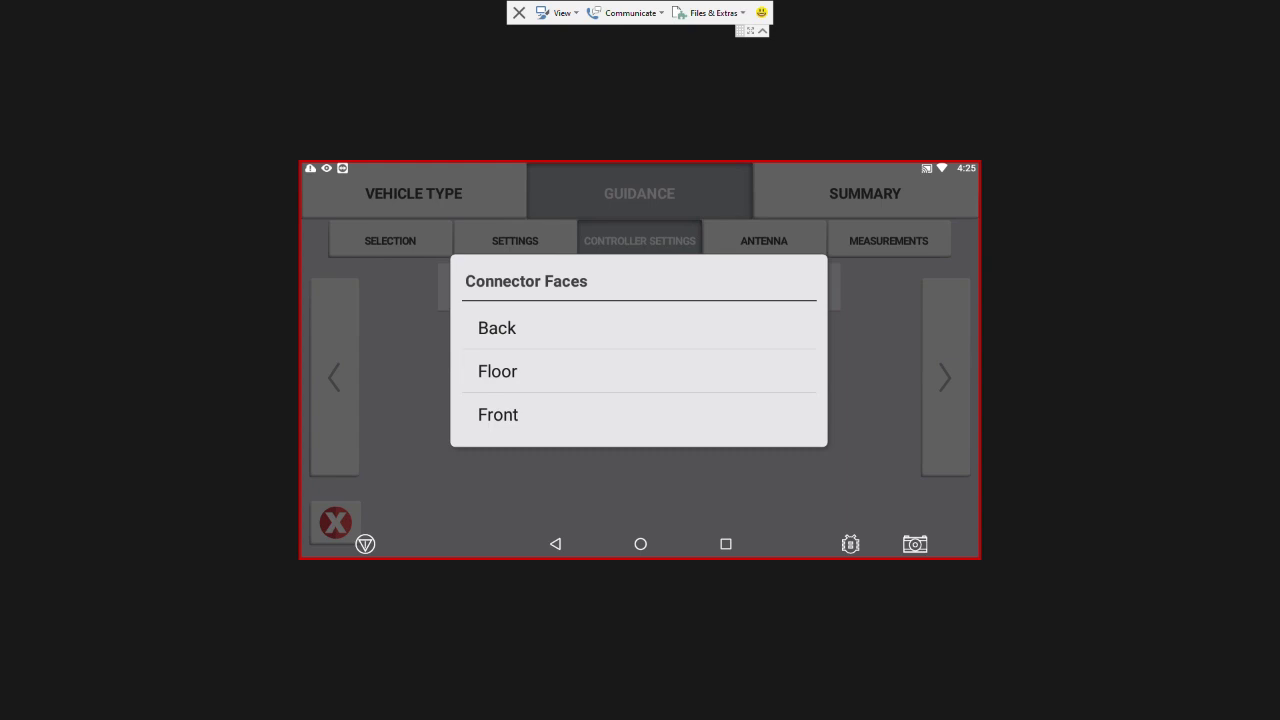
left_click(497, 371)
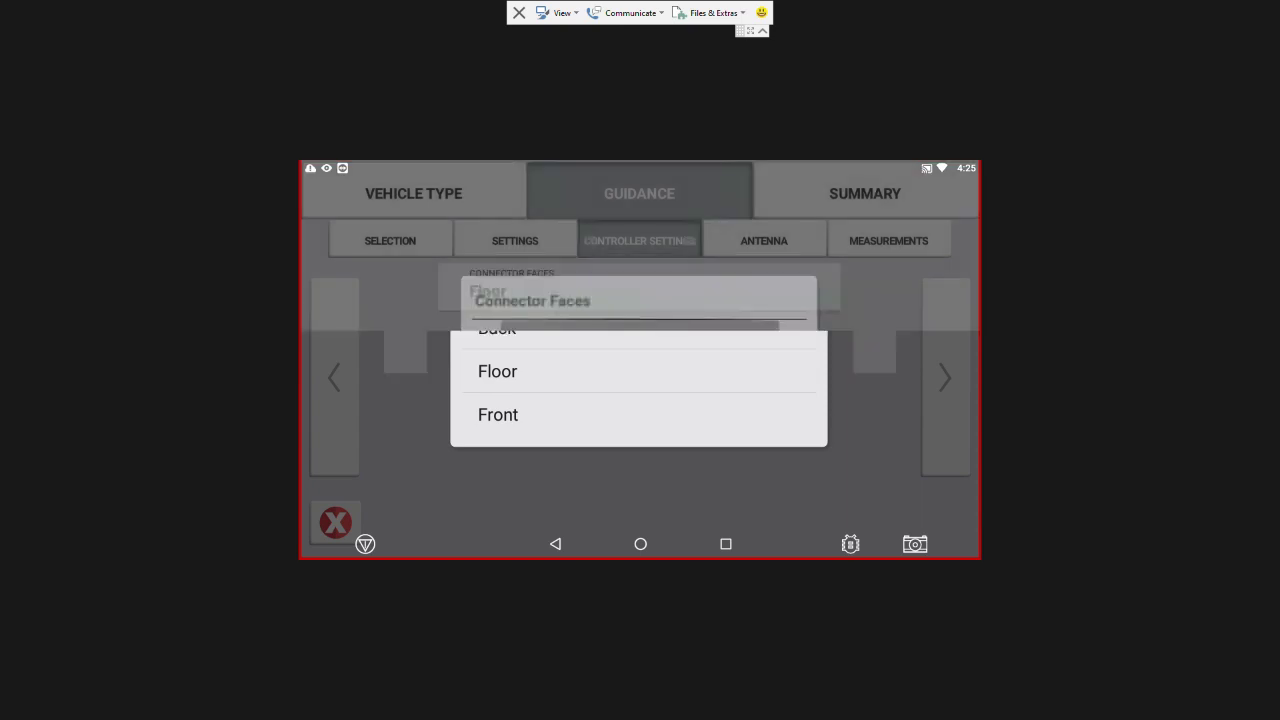
left_click(505, 427)
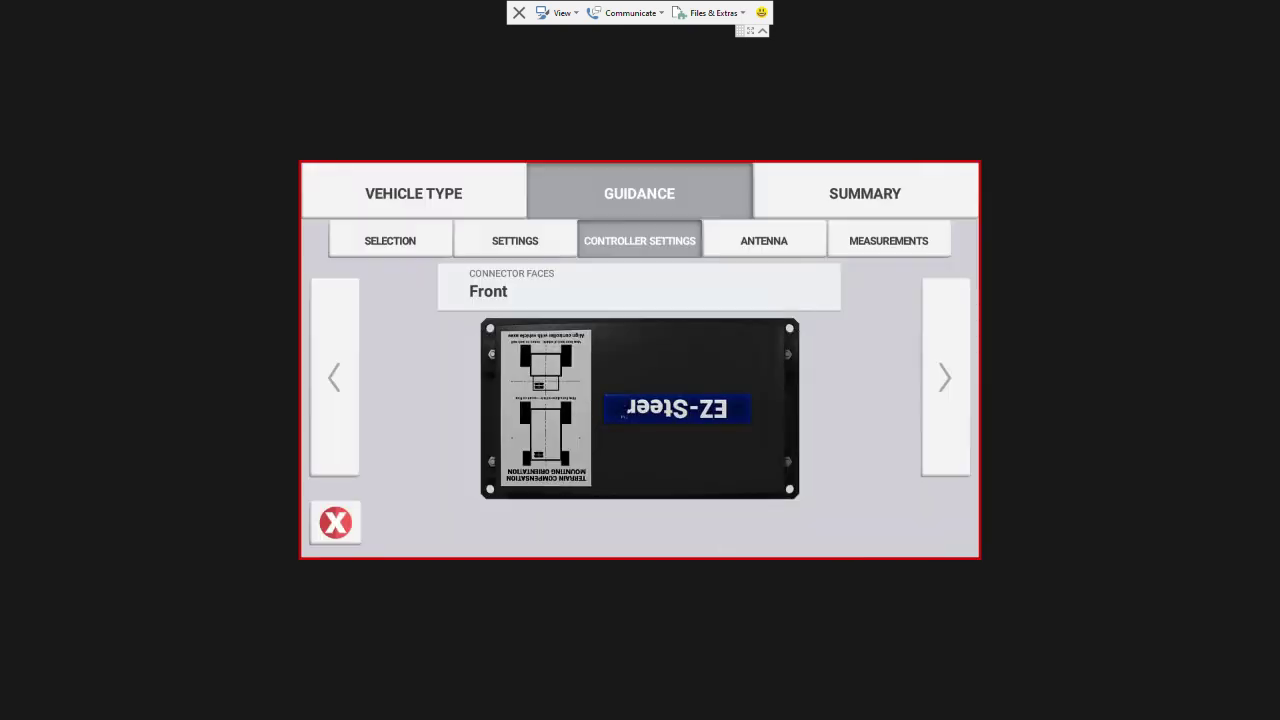
Step: Move past the antenna position and vehicle dimension measurements to the profile summary
left_click(945, 380)
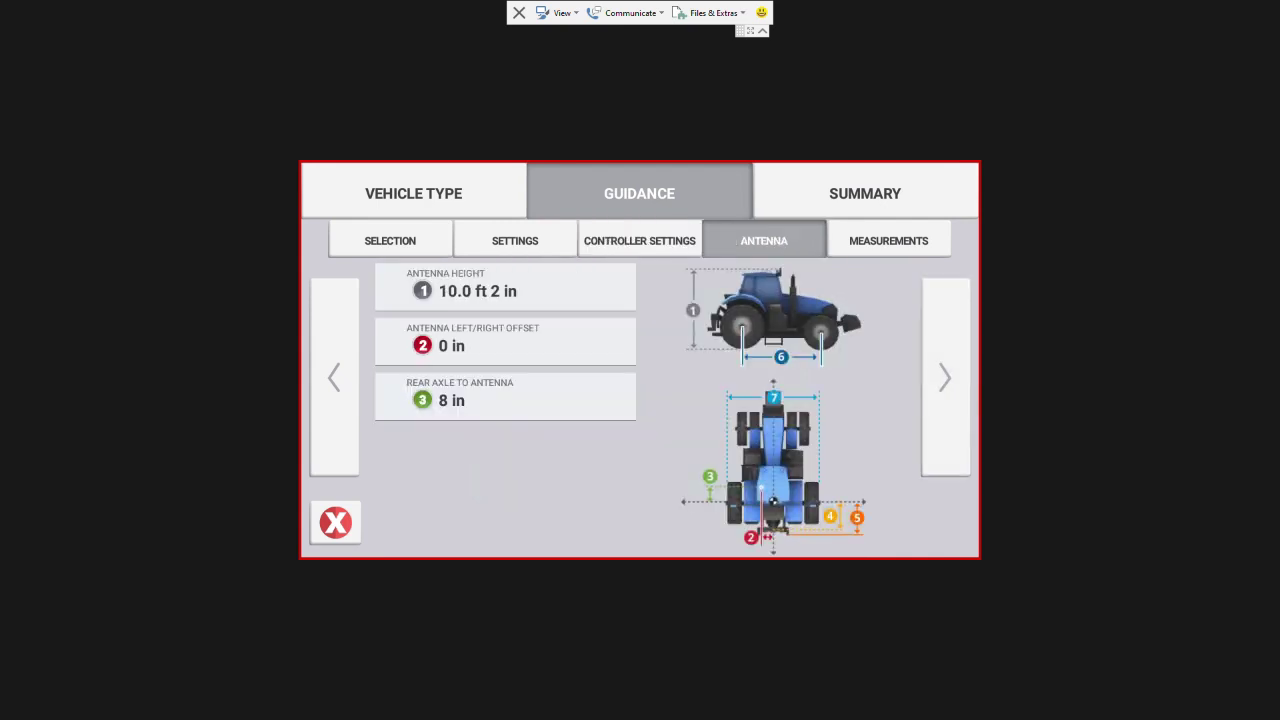
left_click(950, 380)
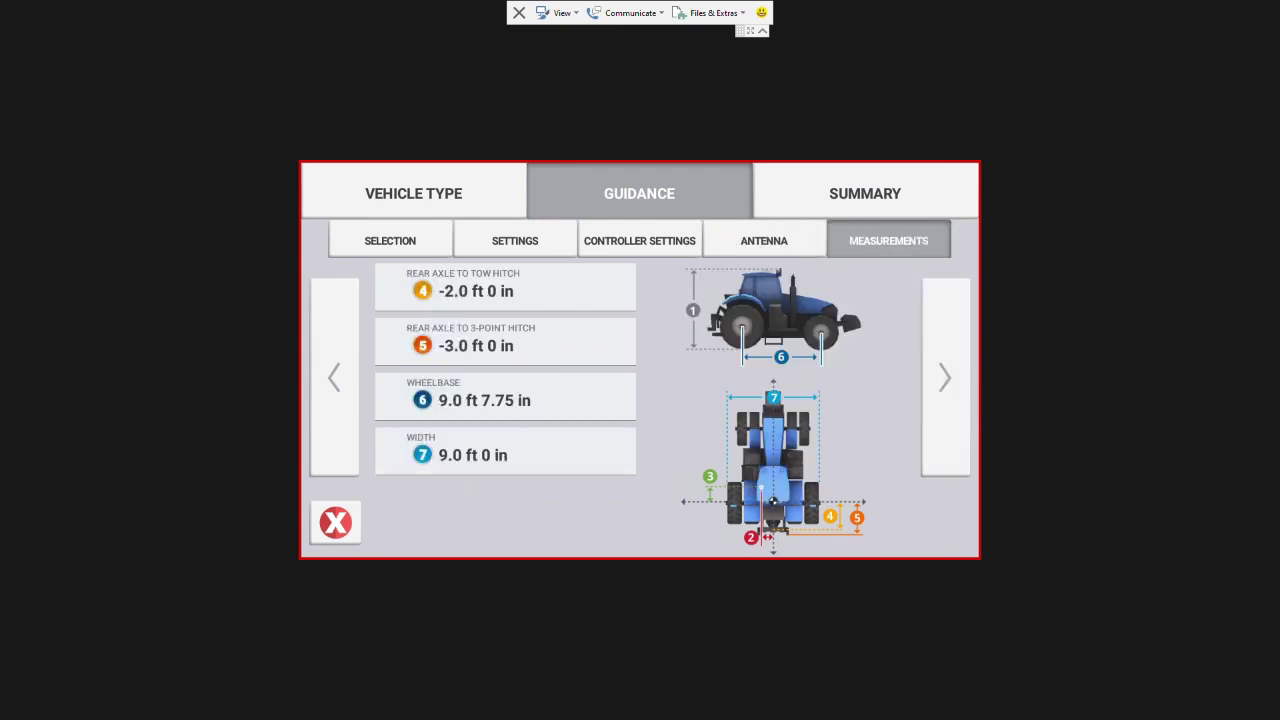
left_click(940, 377)
left_click(945, 377)
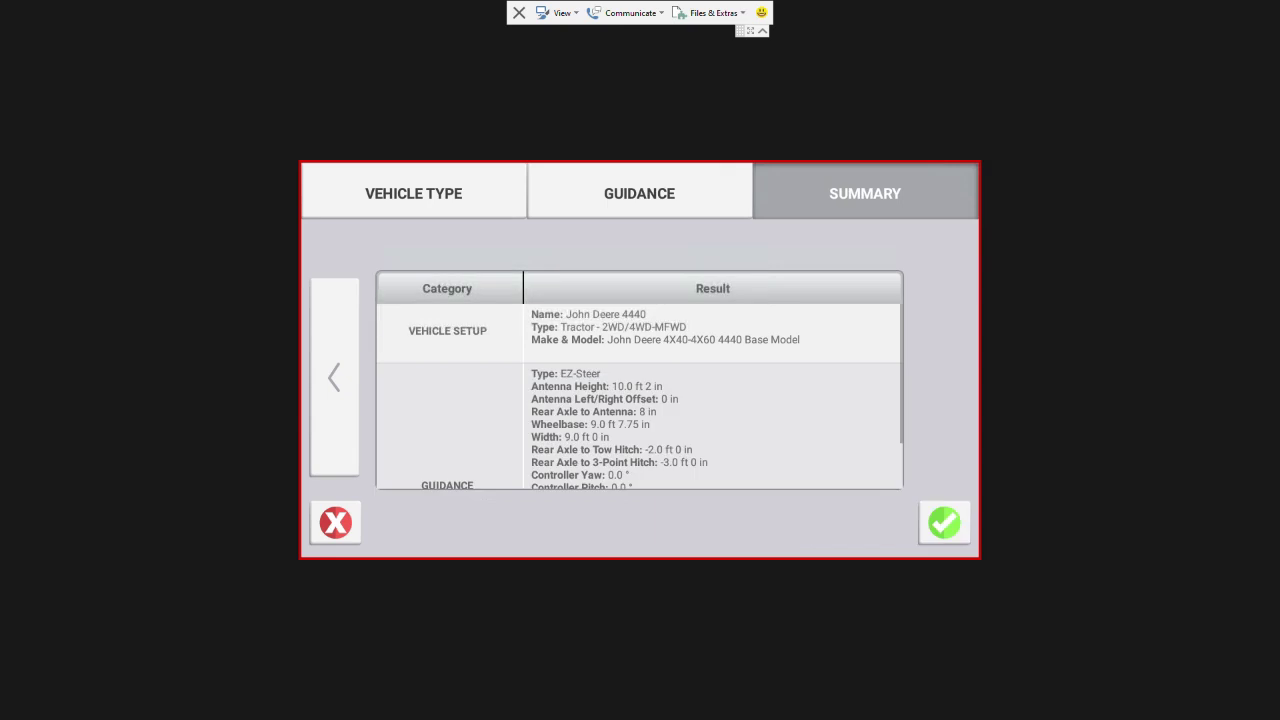
Step: Save the profile under the name John Deere 4440, replacing the current vehicle settings
left_click(940, 512)
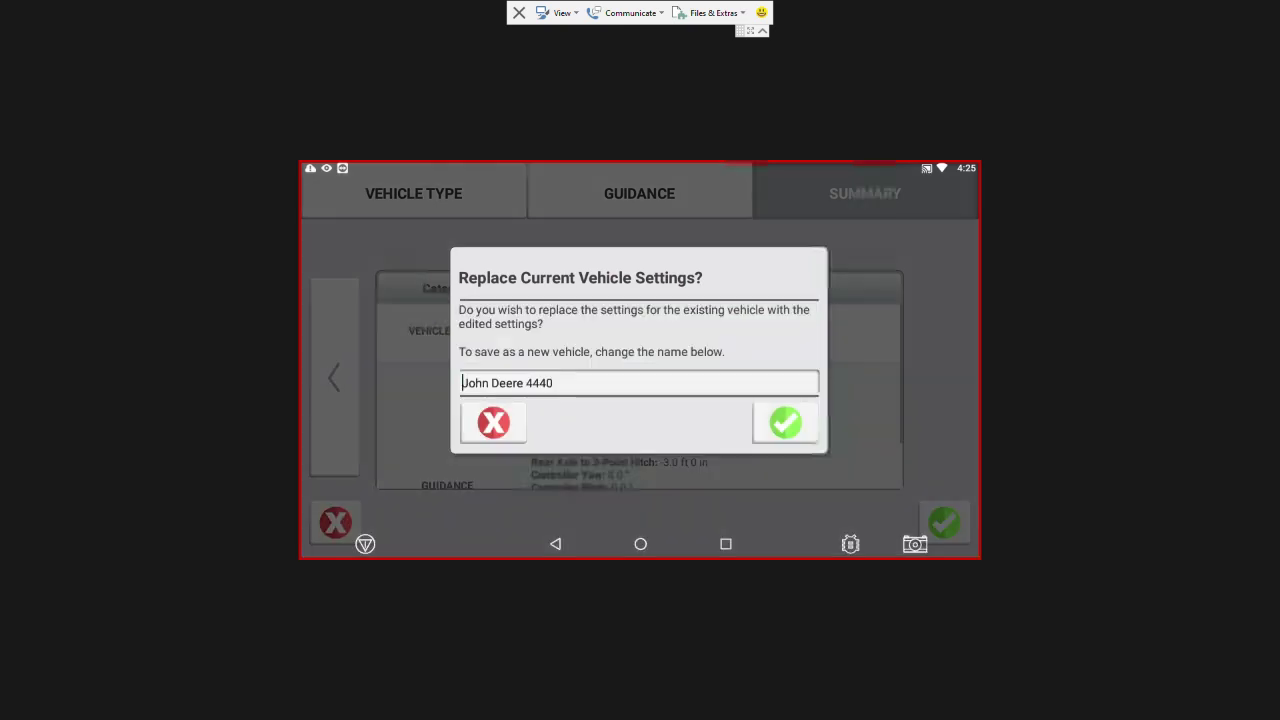
left_click(490, 355)
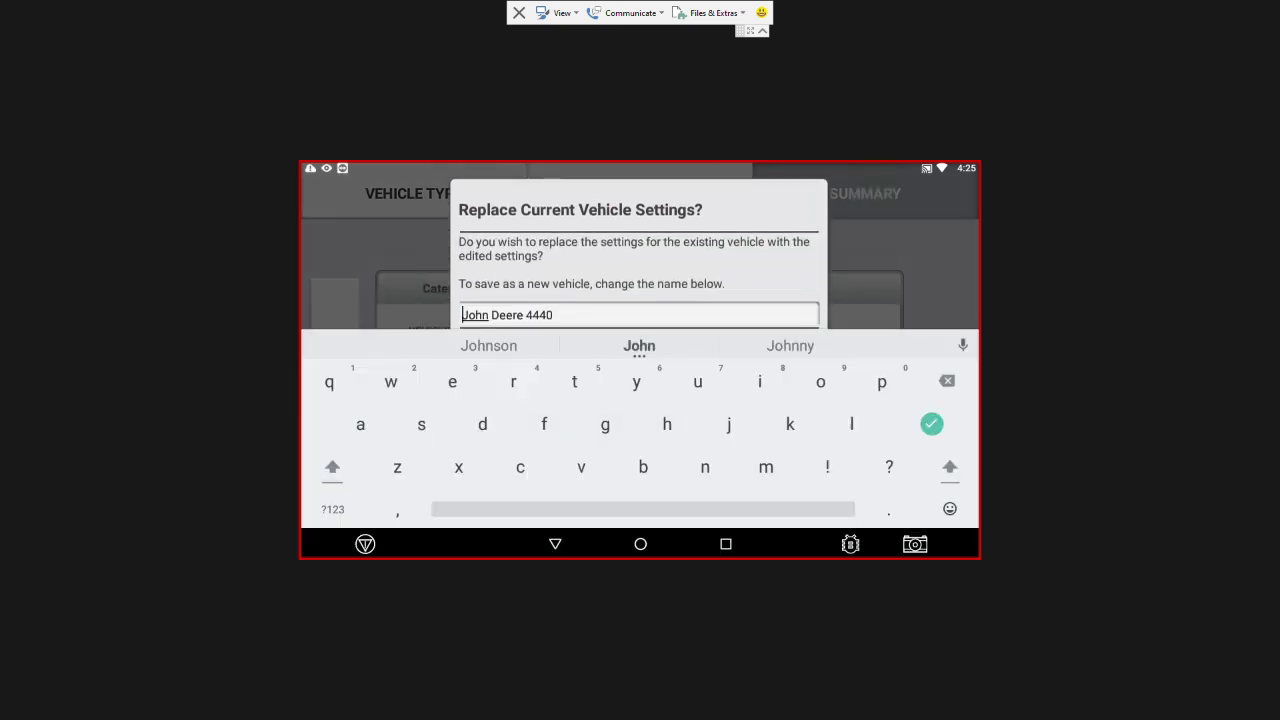
left_click(932, 428)
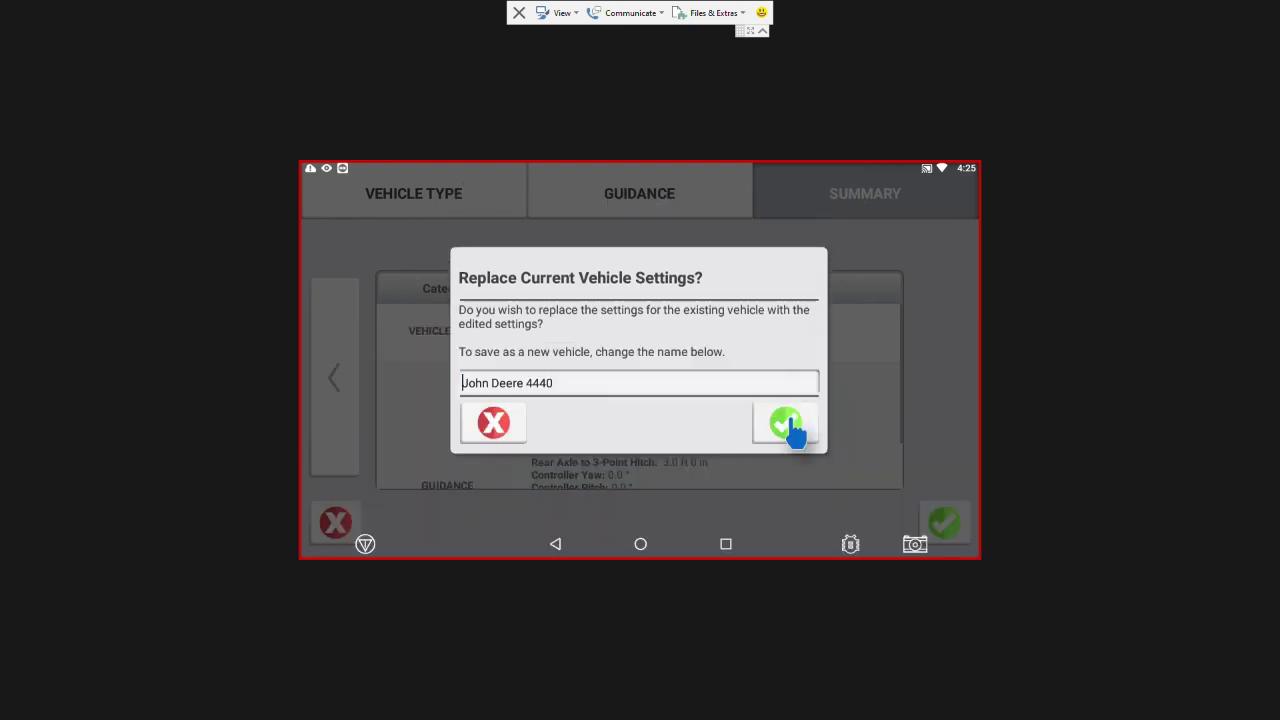
left_click(786, 423)
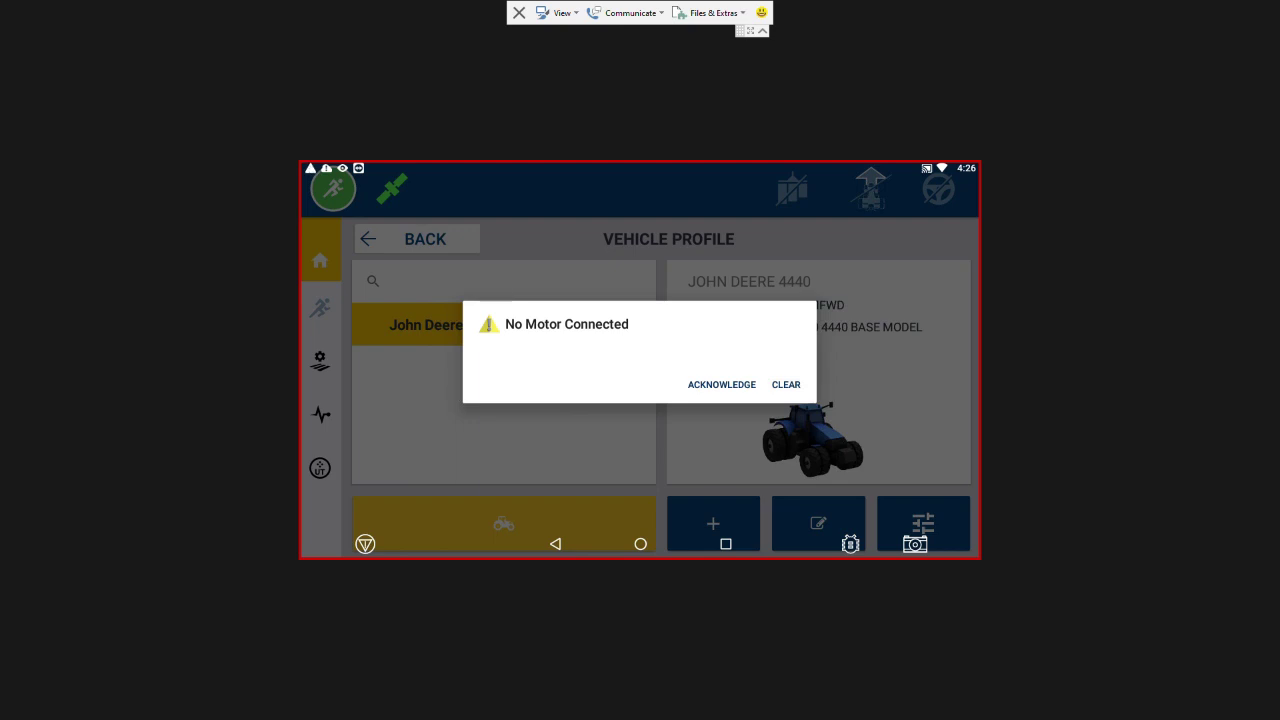
Step: Acknowledge the No Motor Connected warning, then try the calibration settings and the John Deere 4440 load button
left_click(743, 392)
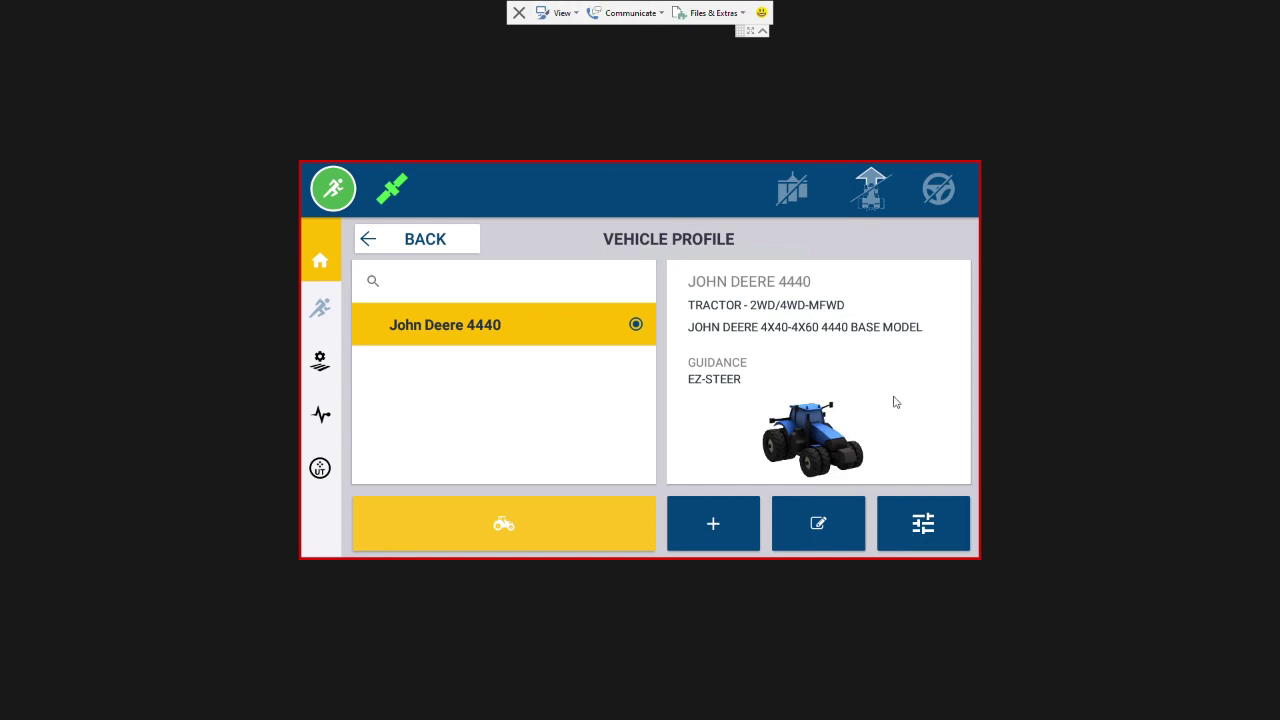
left_click(919, 536)
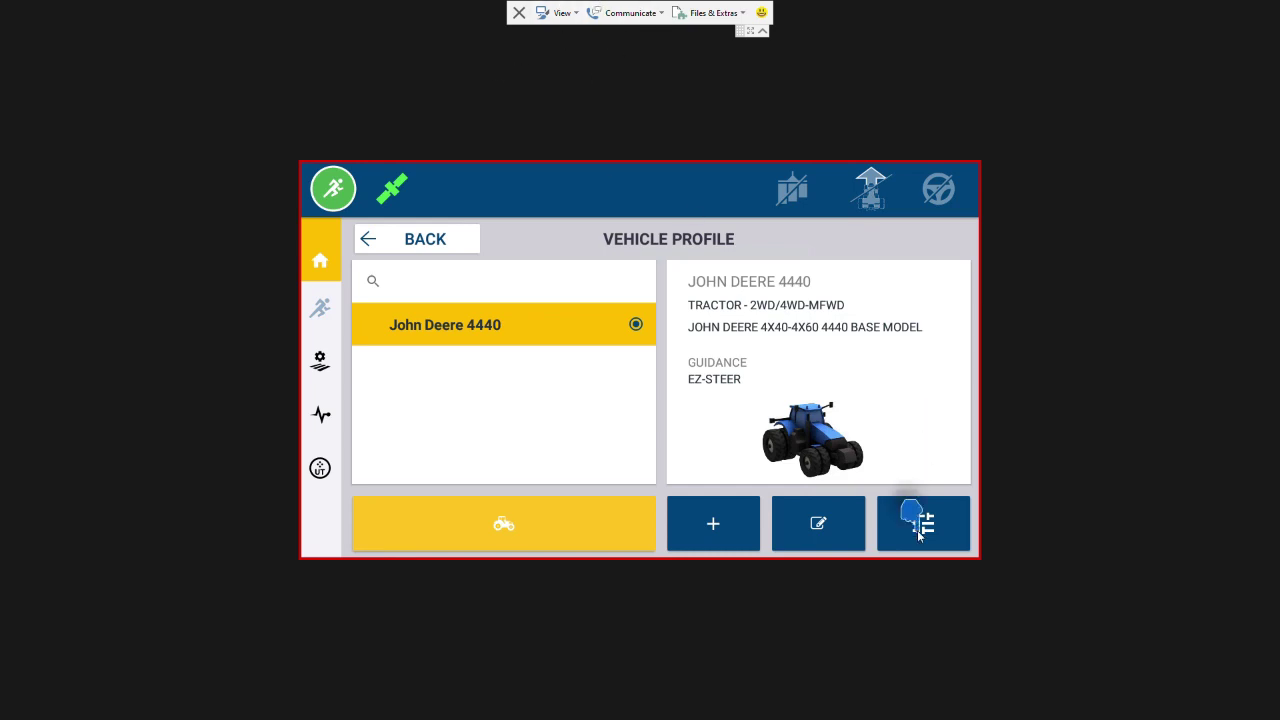
left_click(580, 521)
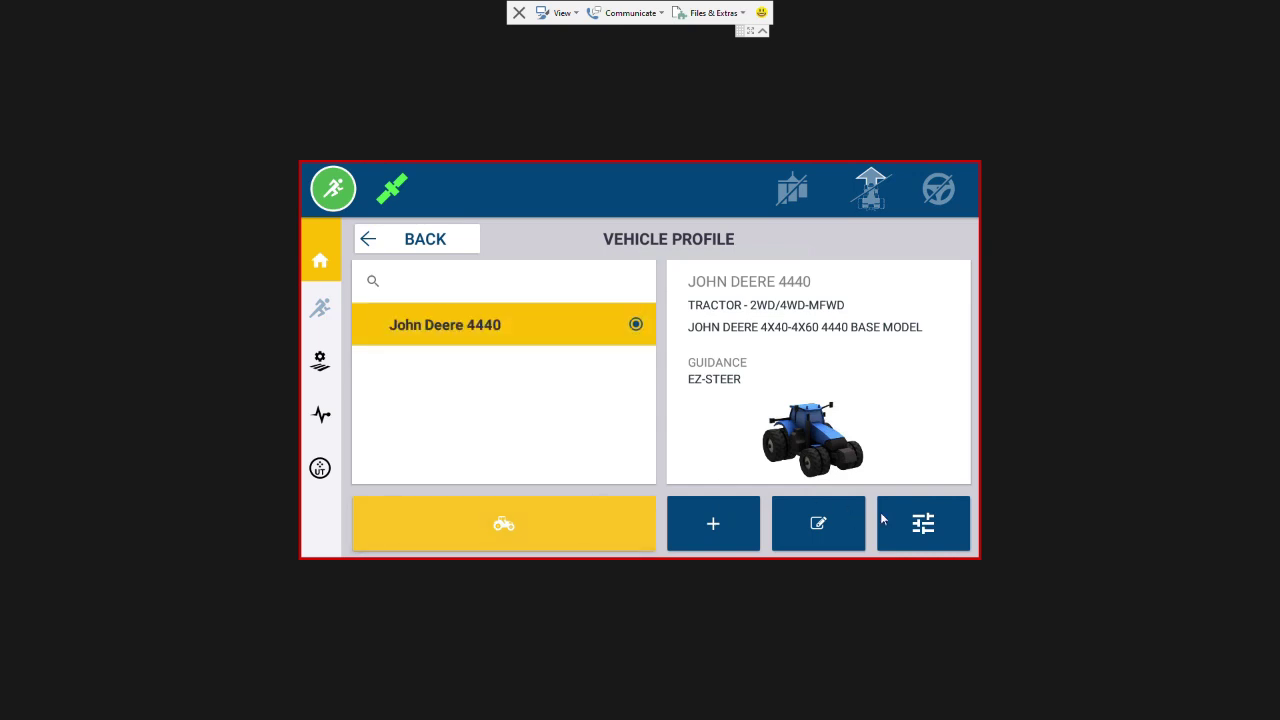
Step: Run the Angle Per Turn calibration and accept 7.92° left and 7.36° right
left_click(921, 535)
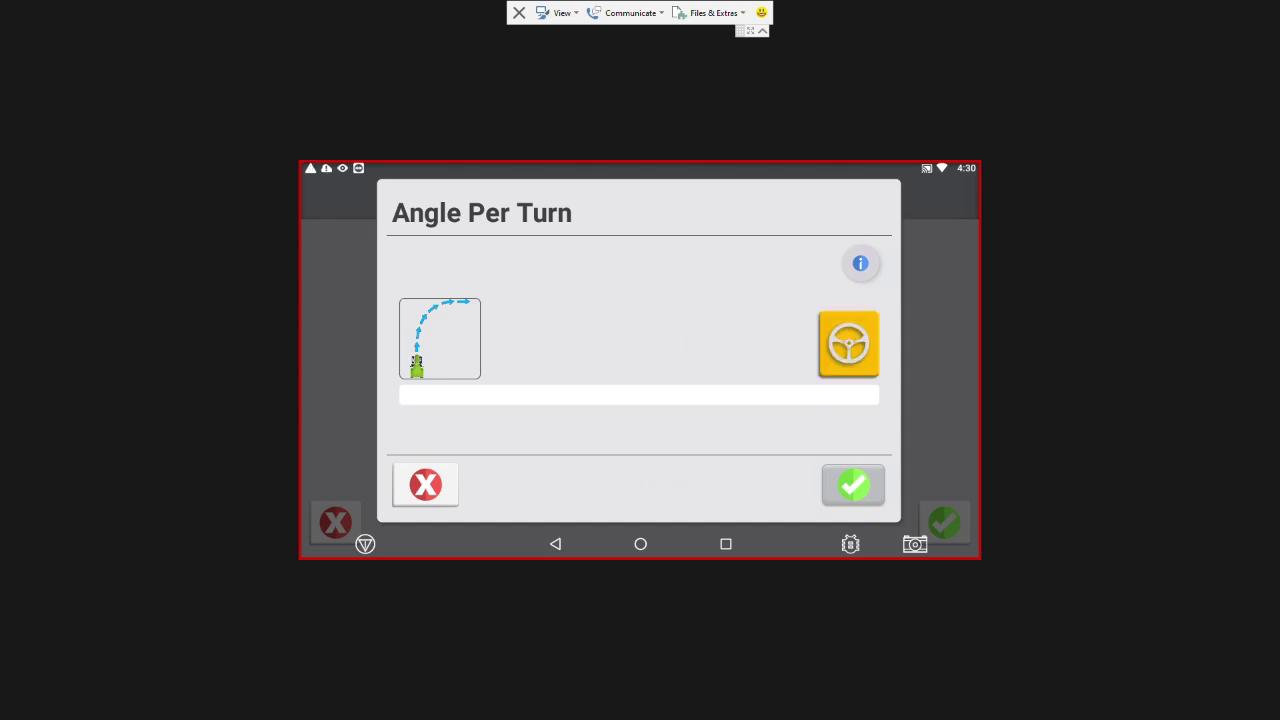
left_click(857, 355)
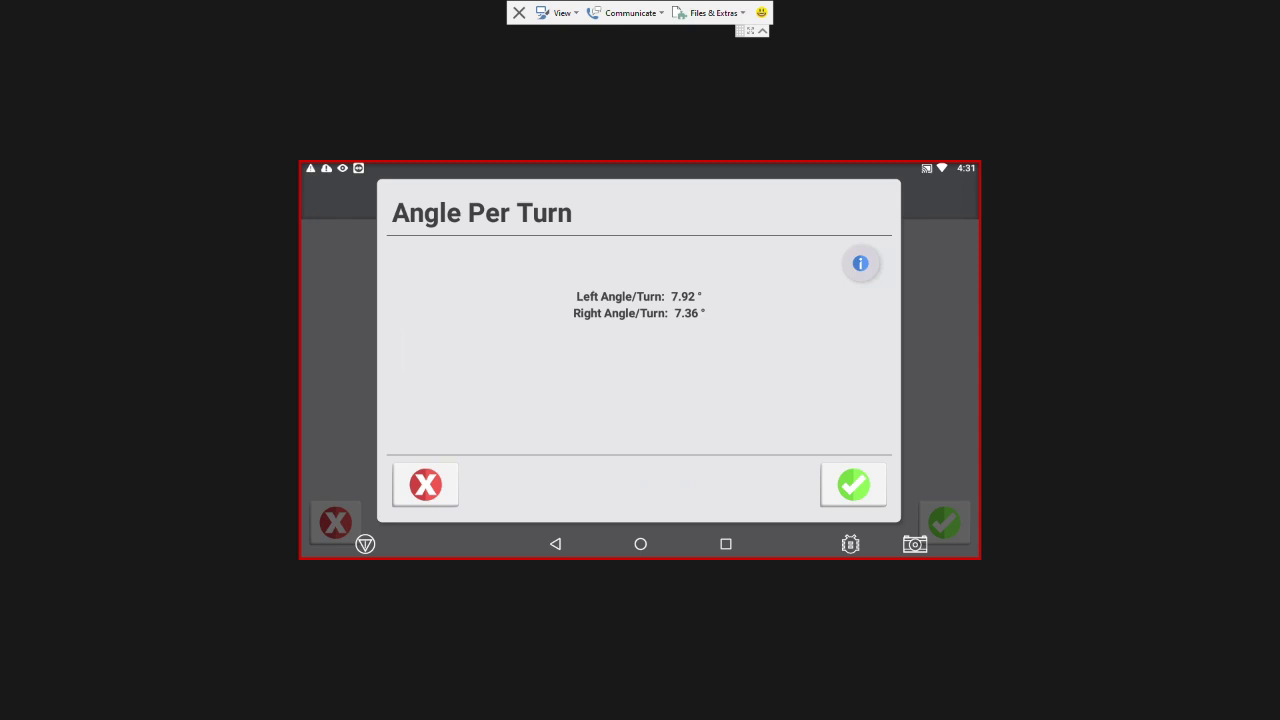
left_click(852, 462)
Step: Confirm 7.64° per turn, then calibrate roll facing both directions and accept the -0.25° offset
left_click(853, 484)
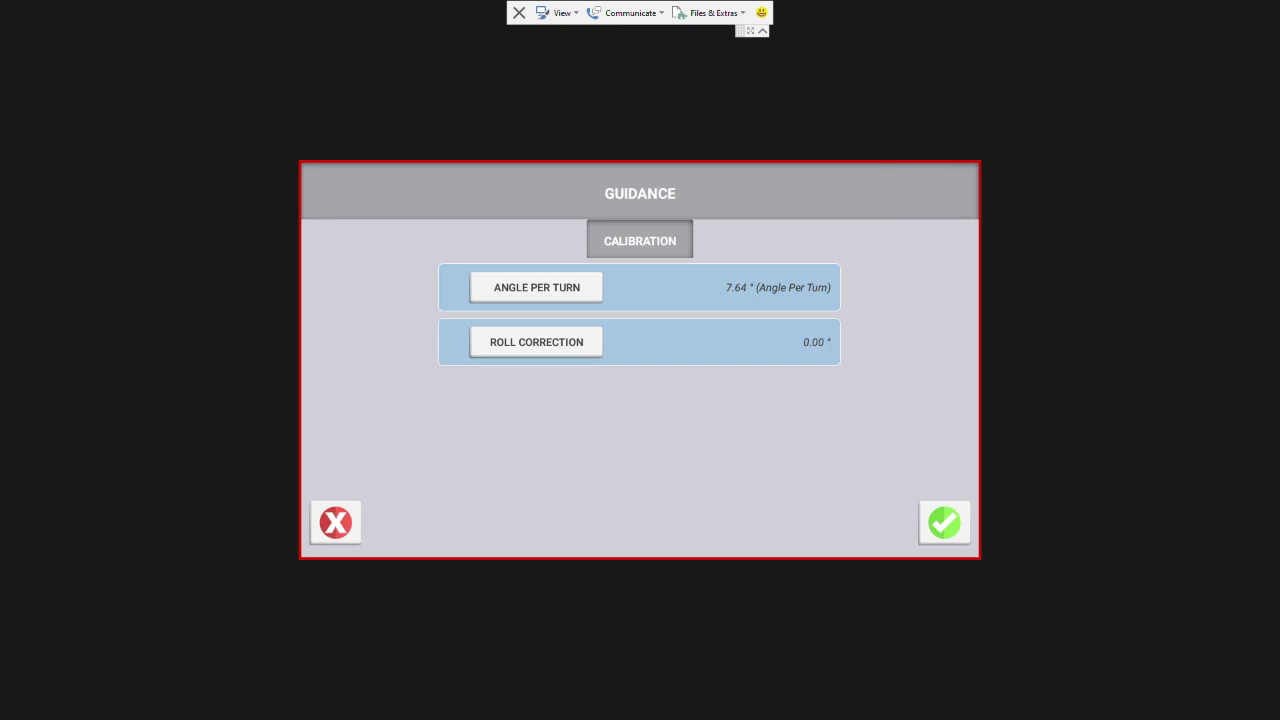
left_click(536, 342)
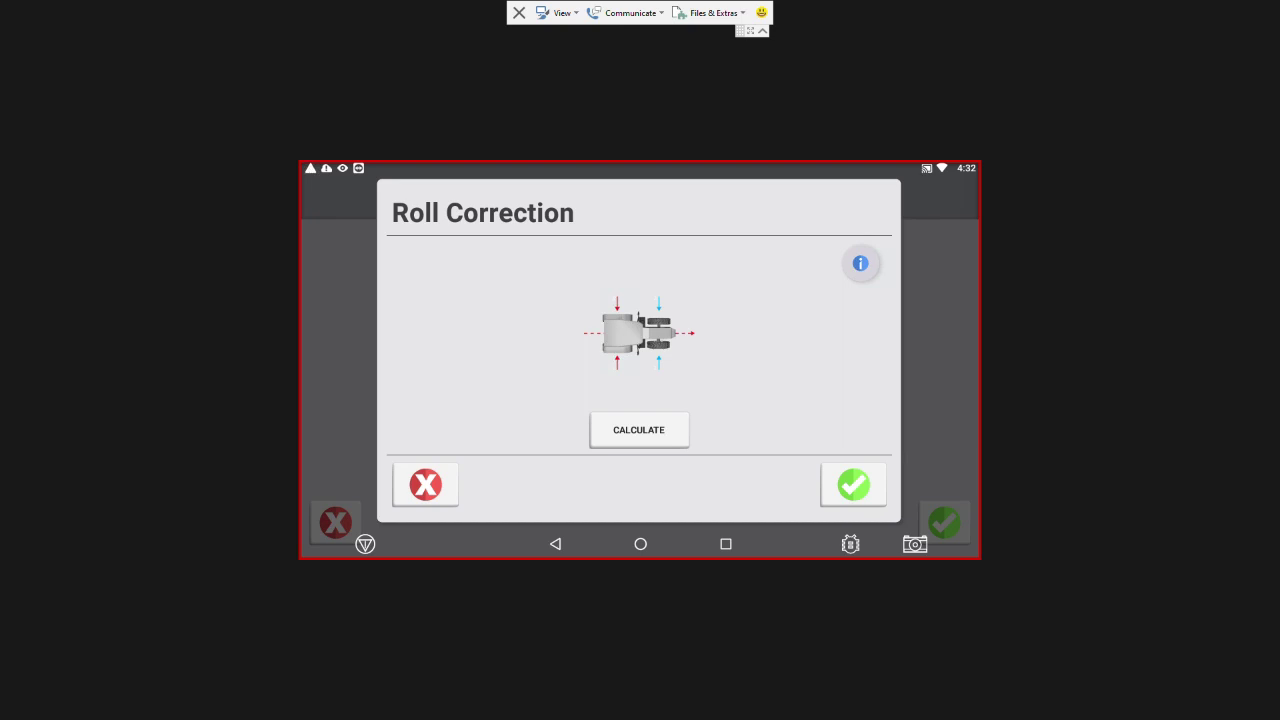
left_click(666, 445)
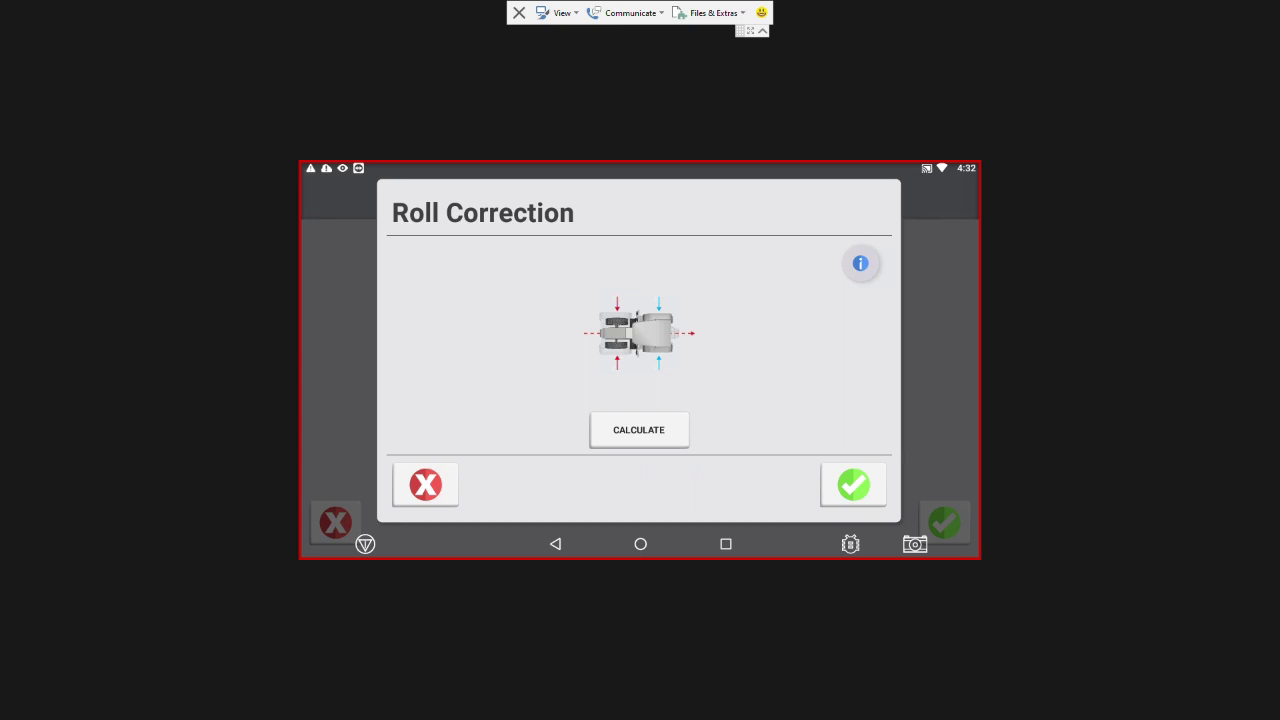
left_click(672, 440)
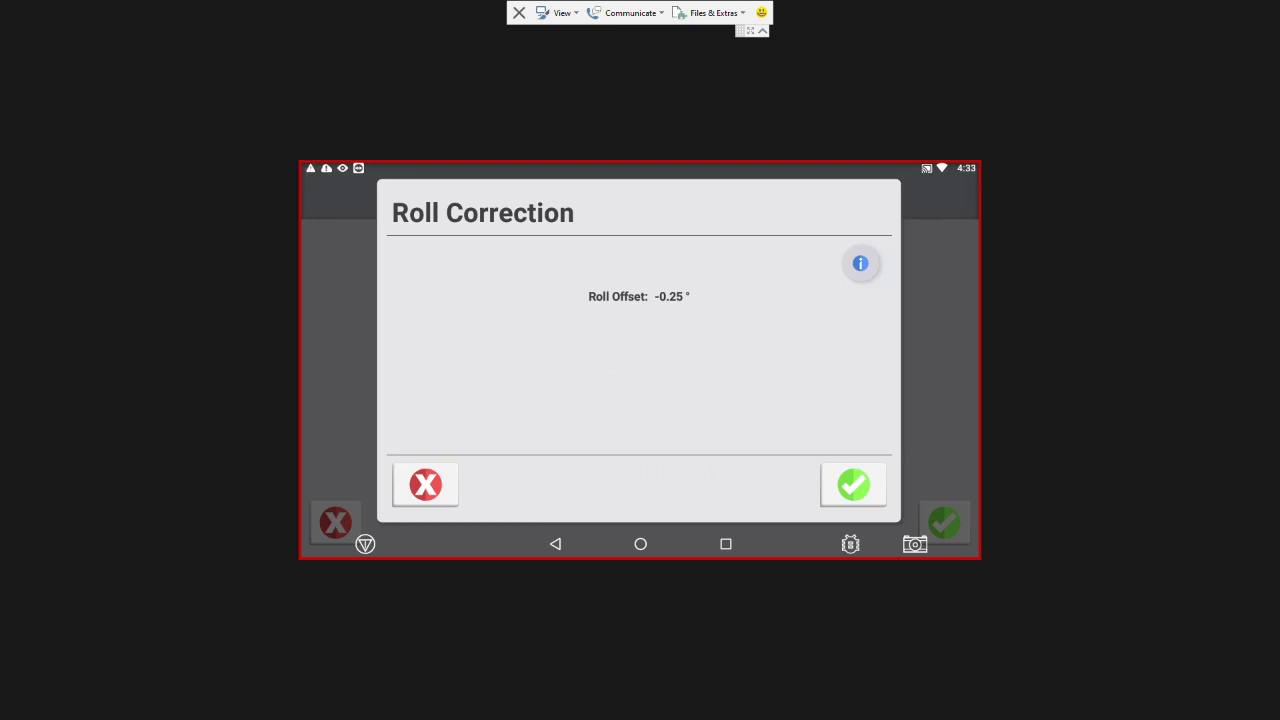
left_click(845, 472)
left_click(425, 467)
left_click(849, 471)
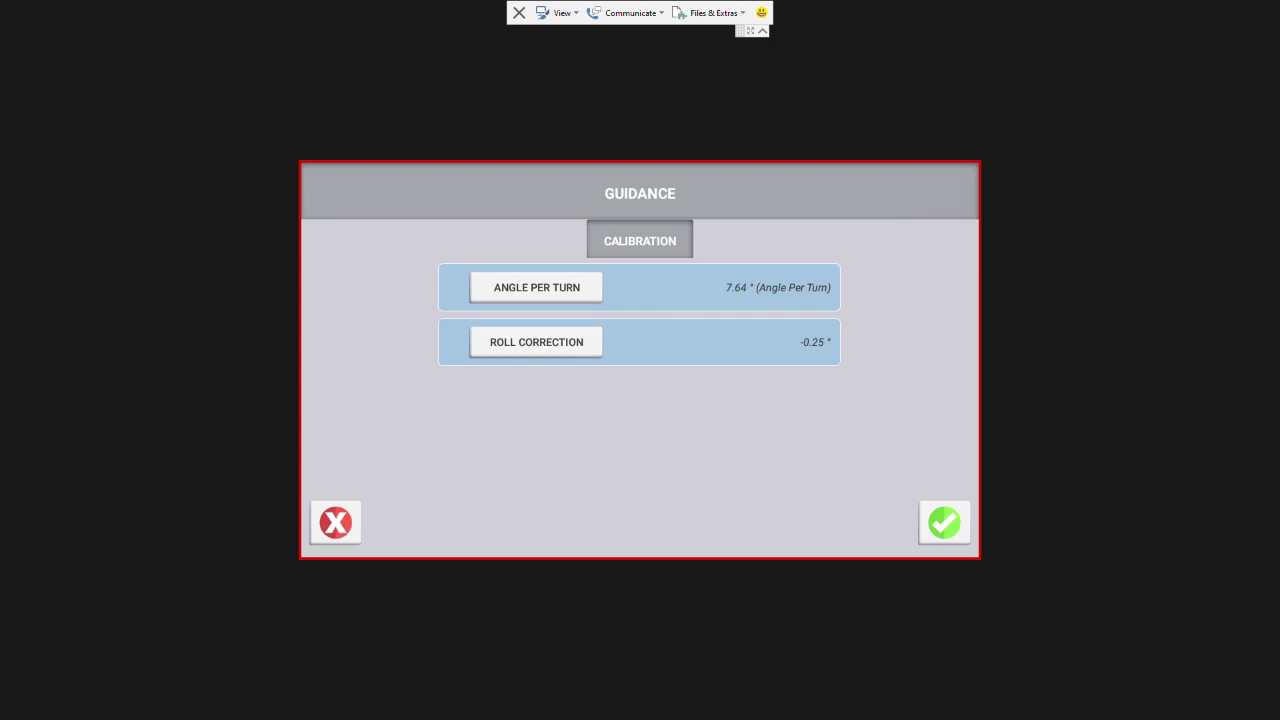
Step: Confirm the guidance calibration and load the John Deere 4440 to open the field run screen
left_click(930, 512)
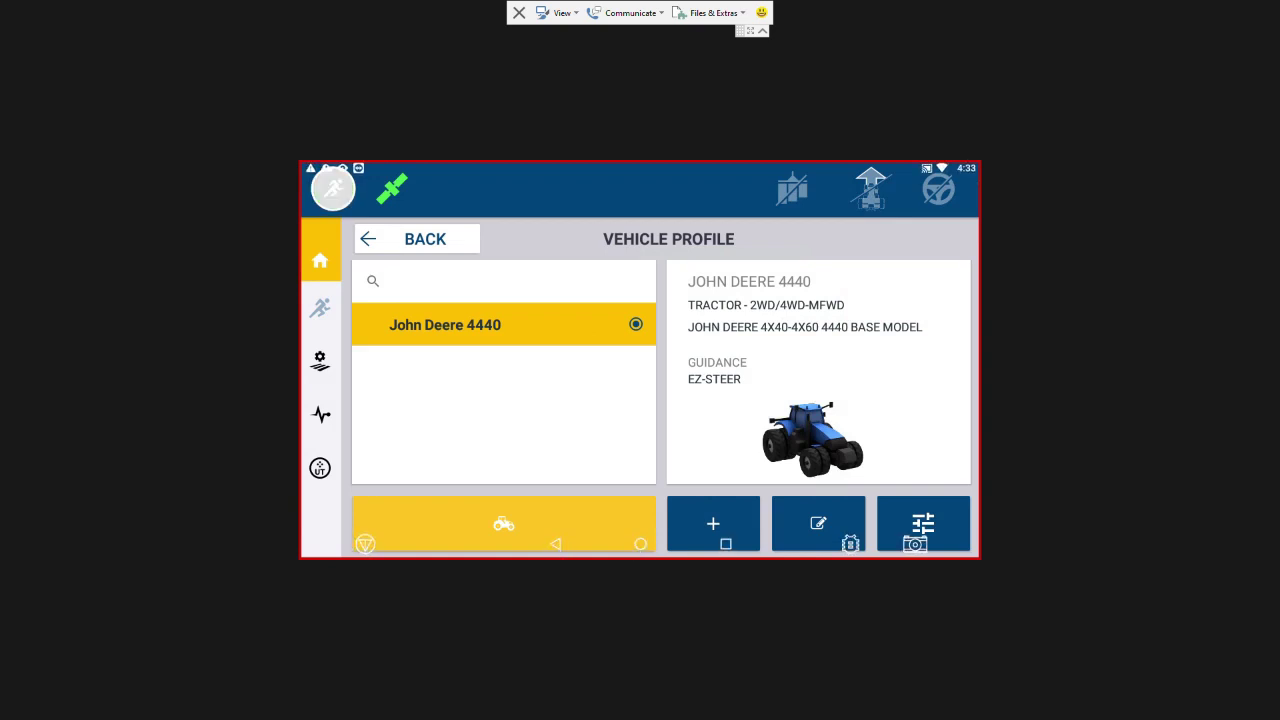
left_click(320, 308)
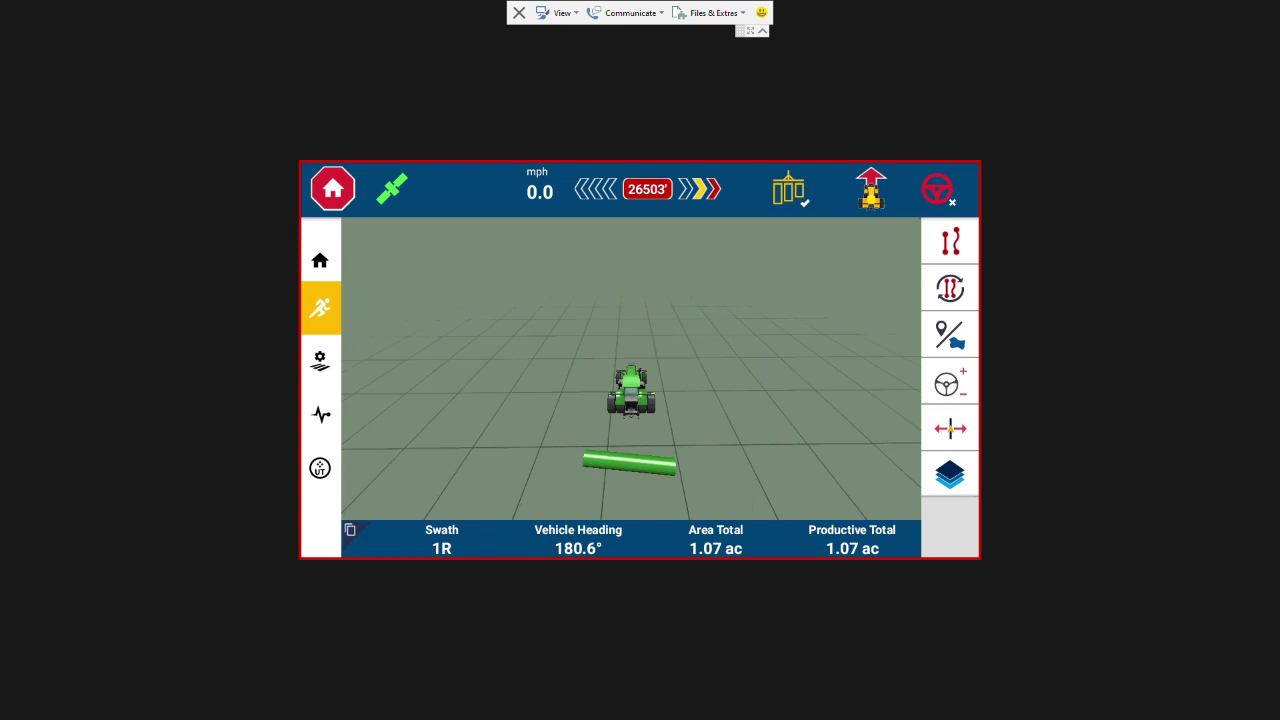
Step: Record an A-B line by marking points A and B along the driven path, then save it
left_click(950, 241)
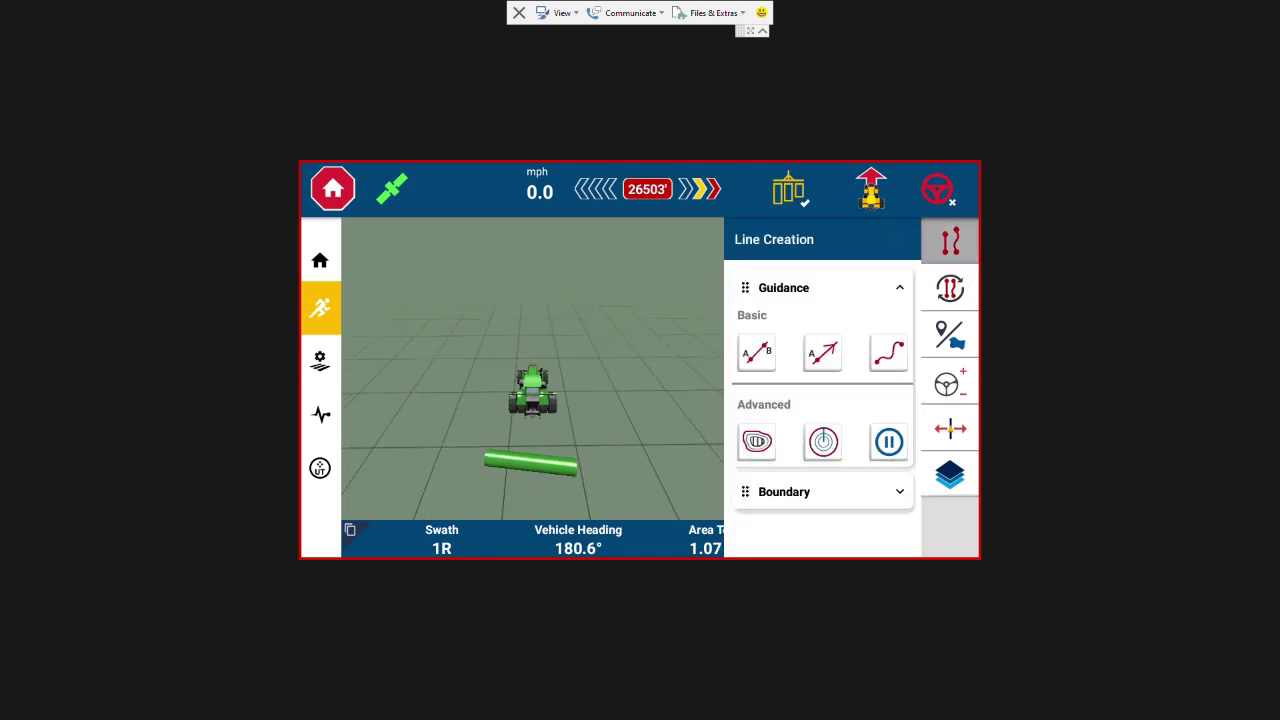
left_click(757, 362)
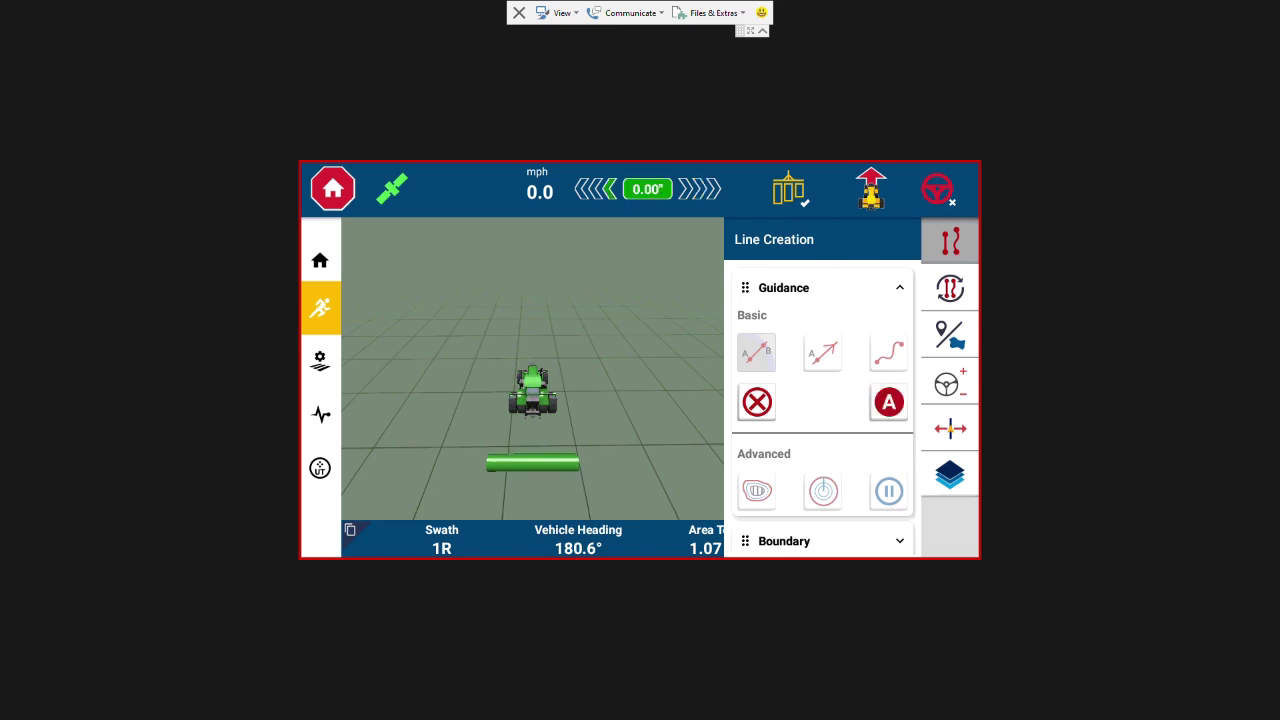
left_click(889, 420)
left_click(889, 402)
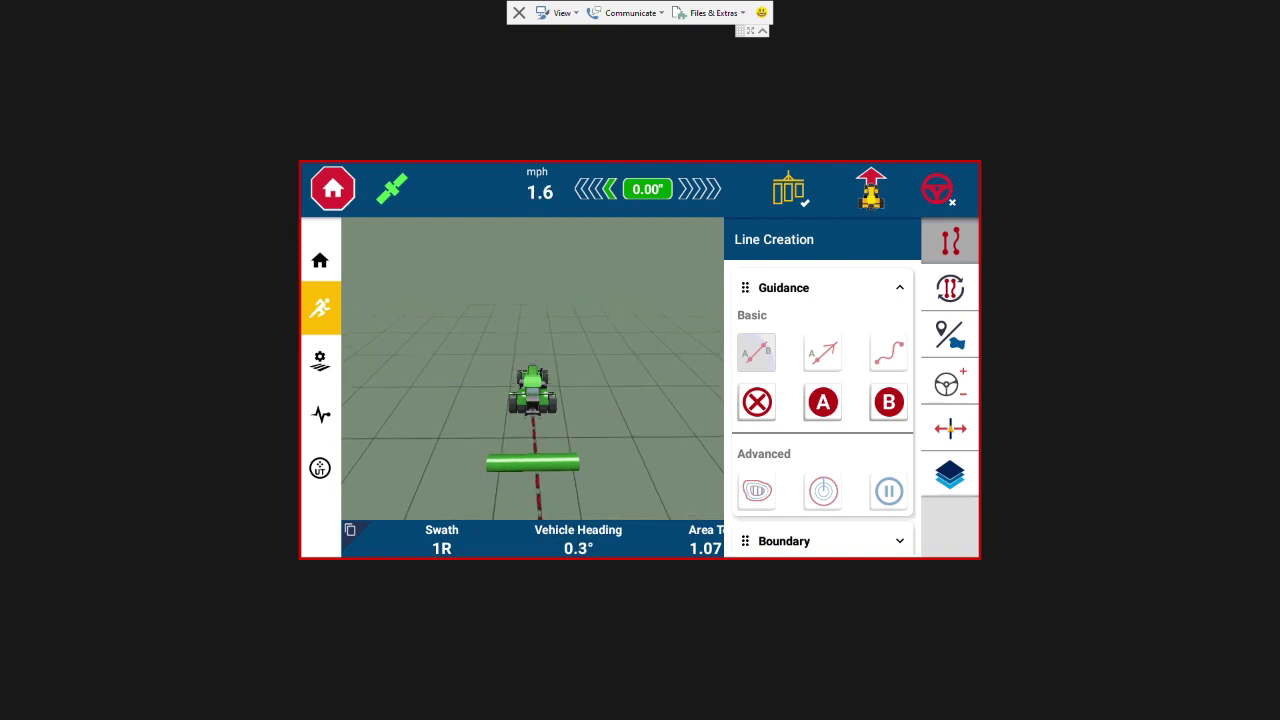
left_click(888, 402)
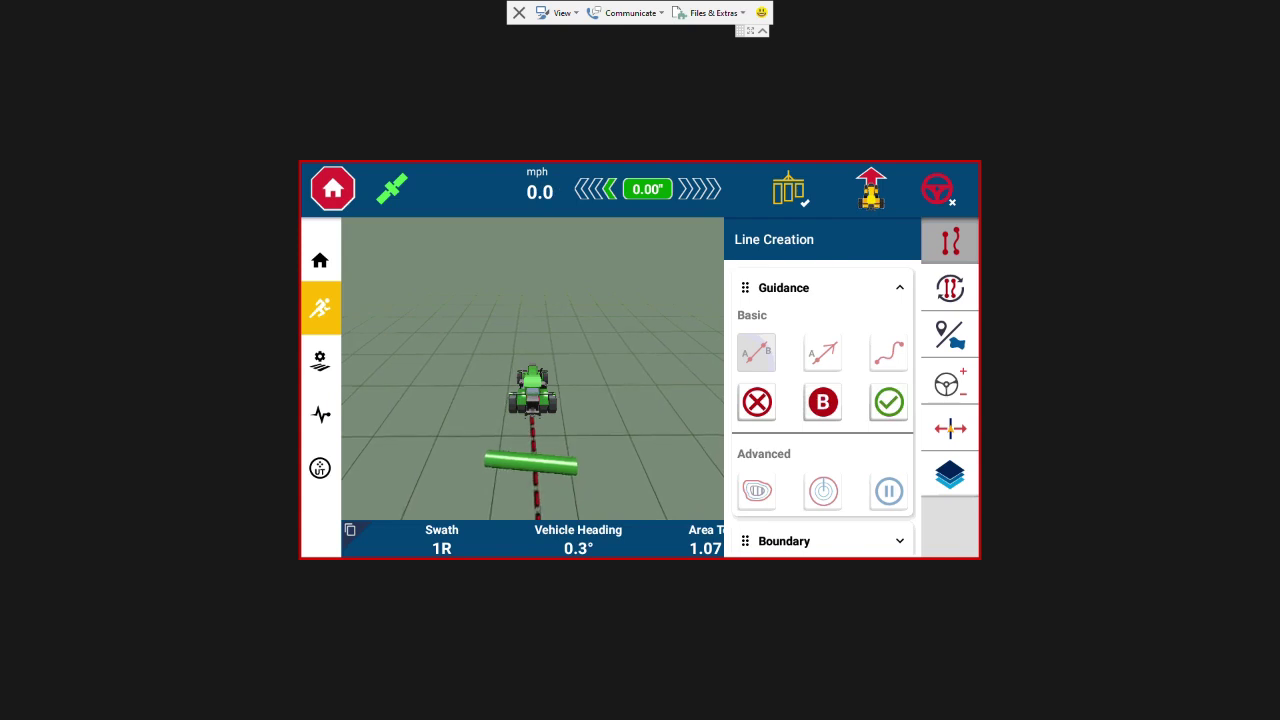
left_click(888, 410)
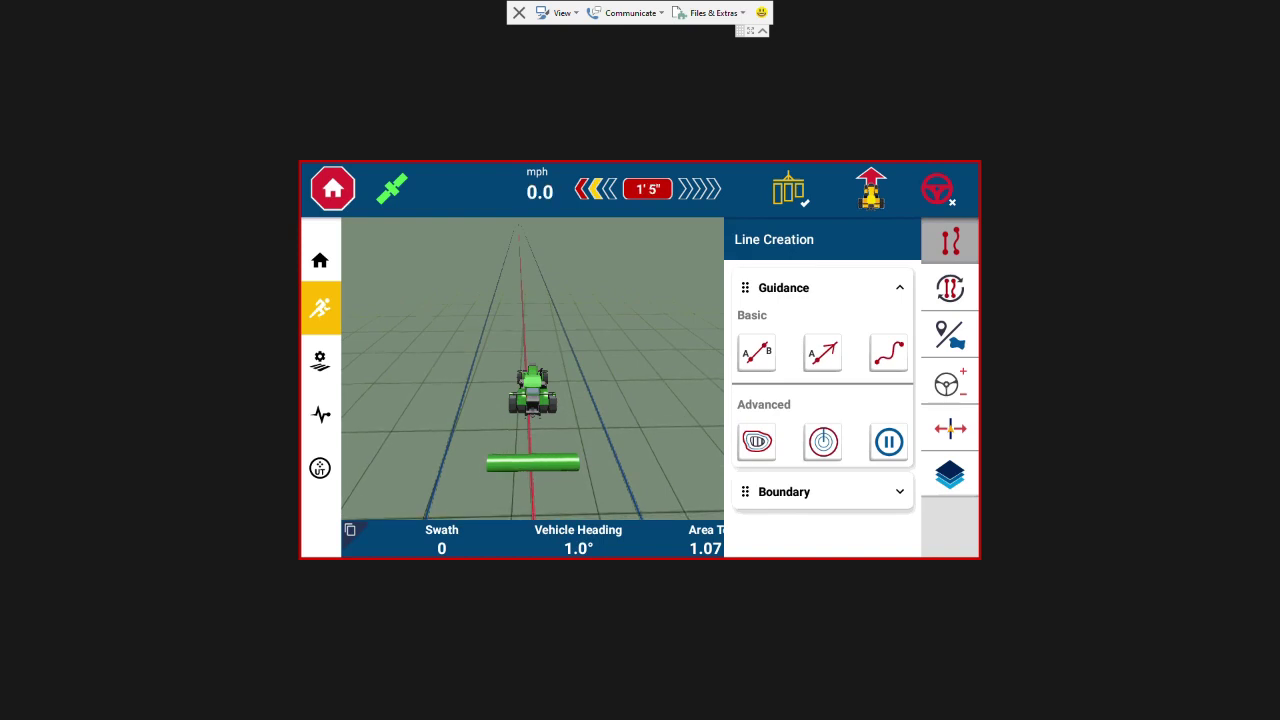
Step: In the Auto Guidance steering settings, push Vehicle Aggressiveness up to 150%, then down toward 50%
left_click(950, 388)
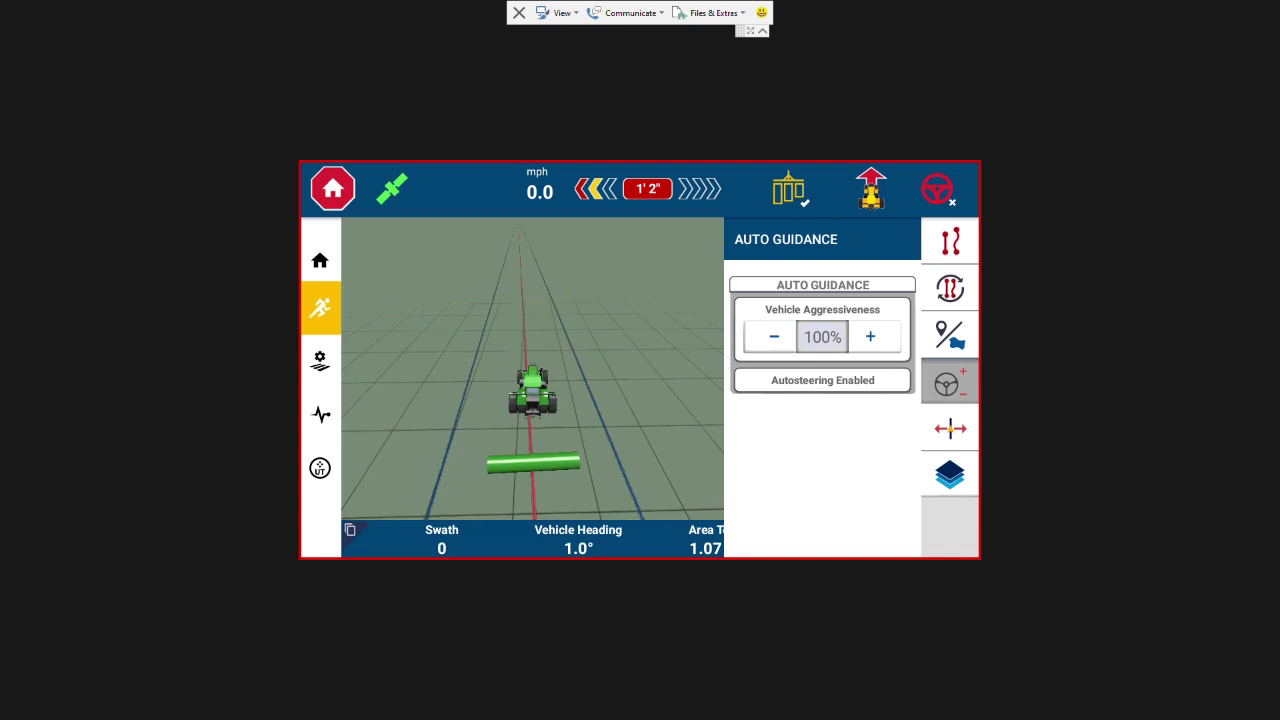
left_click(870, 337)
left_click(870, 337)
left_click(870, 337)
left_click(870, 337)
Step: Bring Vehicle Aggressiveness back up and fine-tune it to exactly 100%
left_click(870, 337)
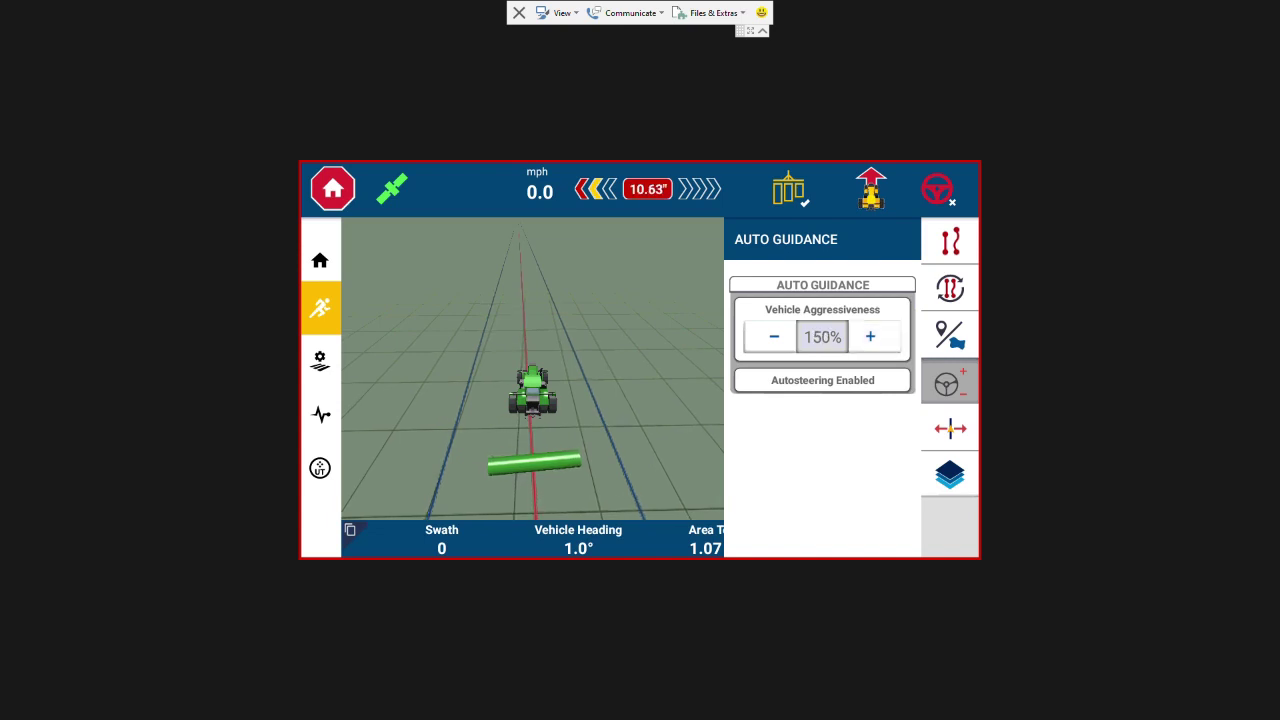
left_click(774, 337)
left_click(774, 337)
left_click(774, 337)
left_click(774, 337)
left_click(774, 337)
left_click(774, 337)
left_click(774, 337)
left_click(774, 337)
left_click(774, 337)
left_click(774, 337)
left_click(774, 337)
left_click(870, 337)
left_click(870, 337)
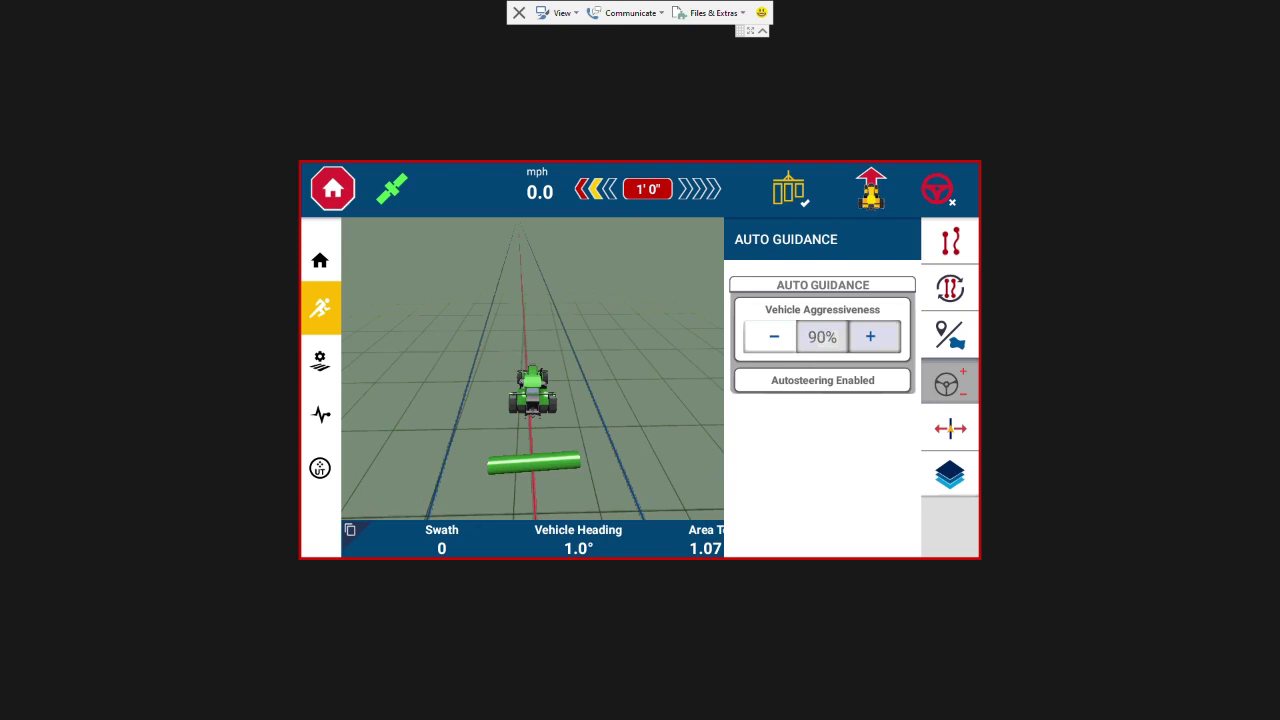
left_click(870, 337)
left_click(870, 337)
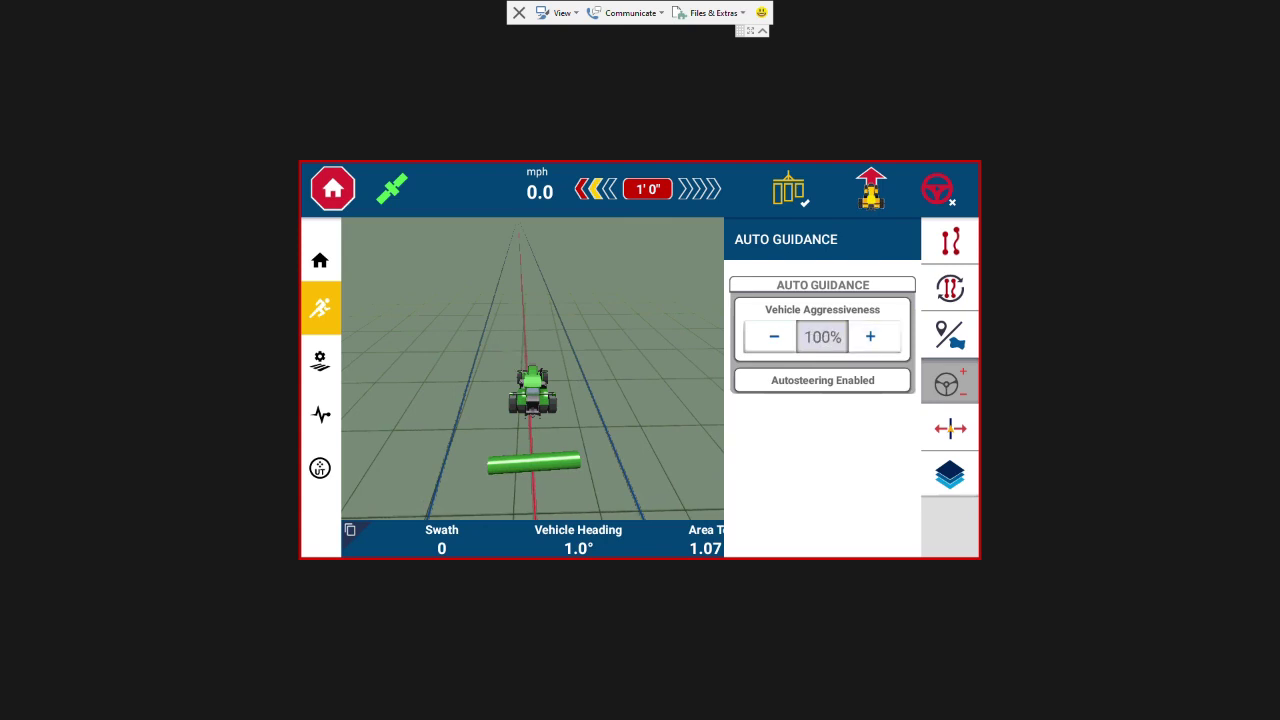
left_click(774, 337)
left_click(870, 337)
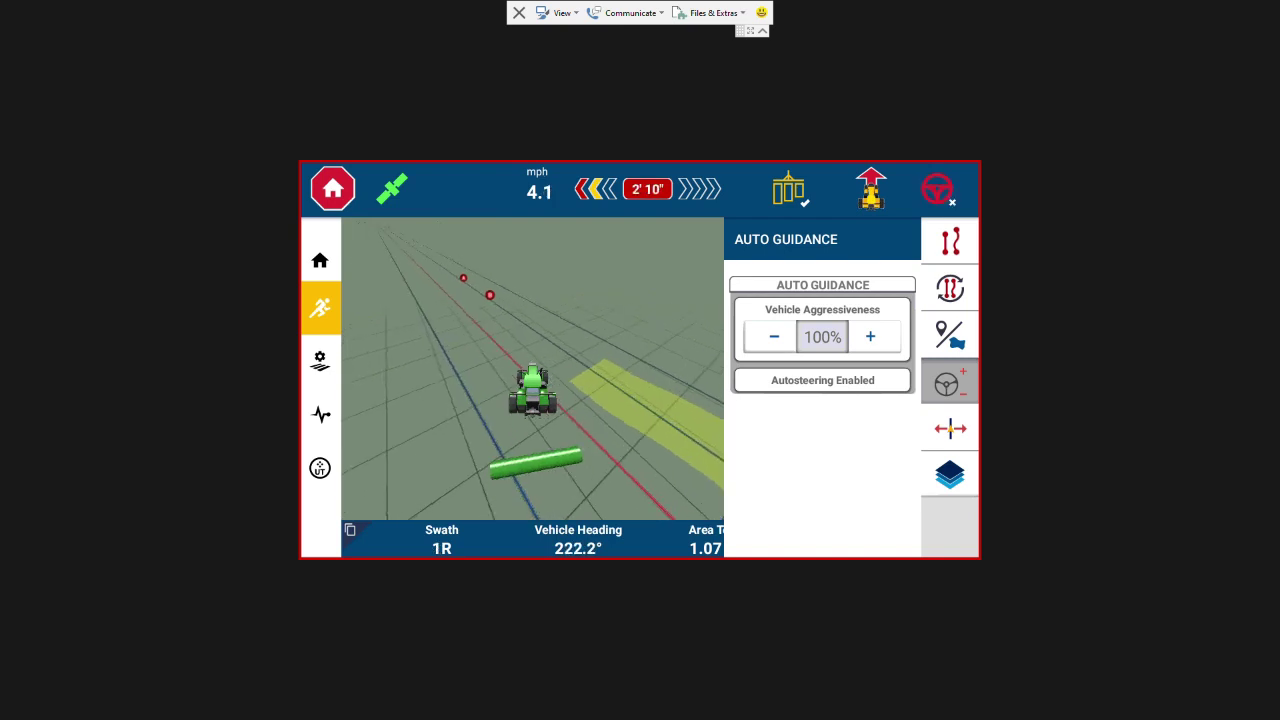
Step: Engage EZ-Steer autosteering on the AB line and return to the HOME dashboard
left_click(940, 190)
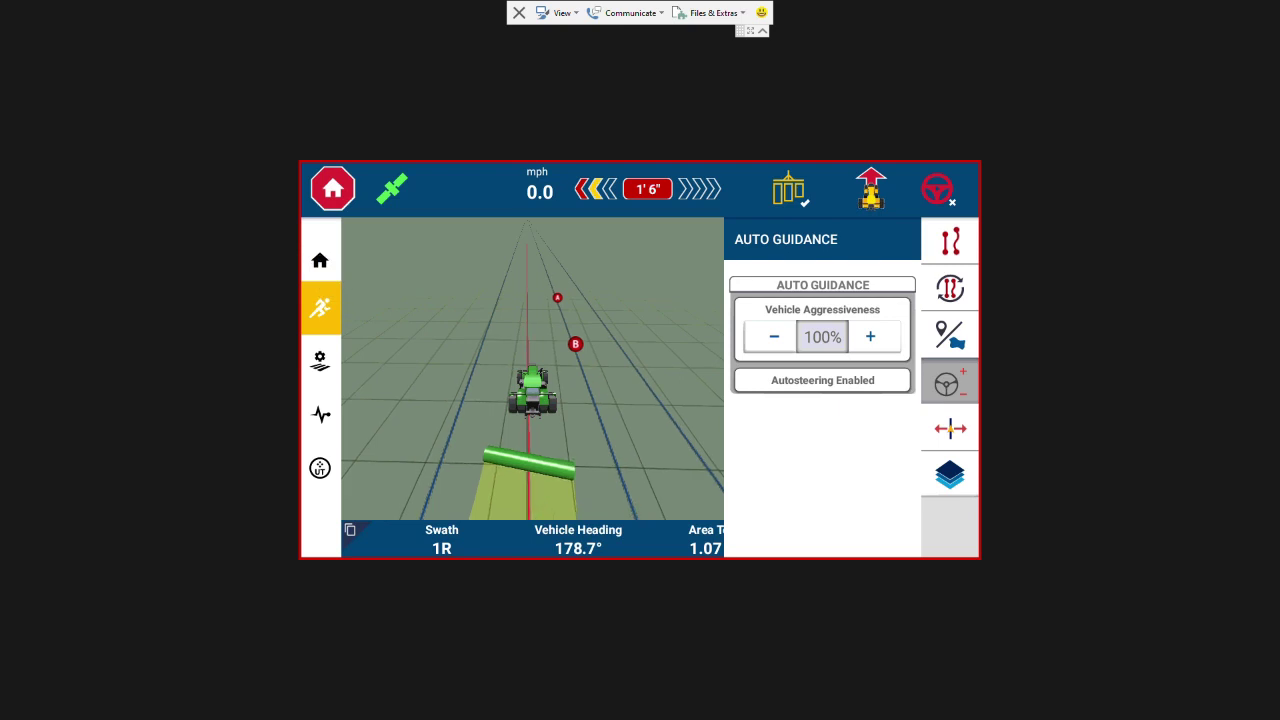
left_click(320, 260)
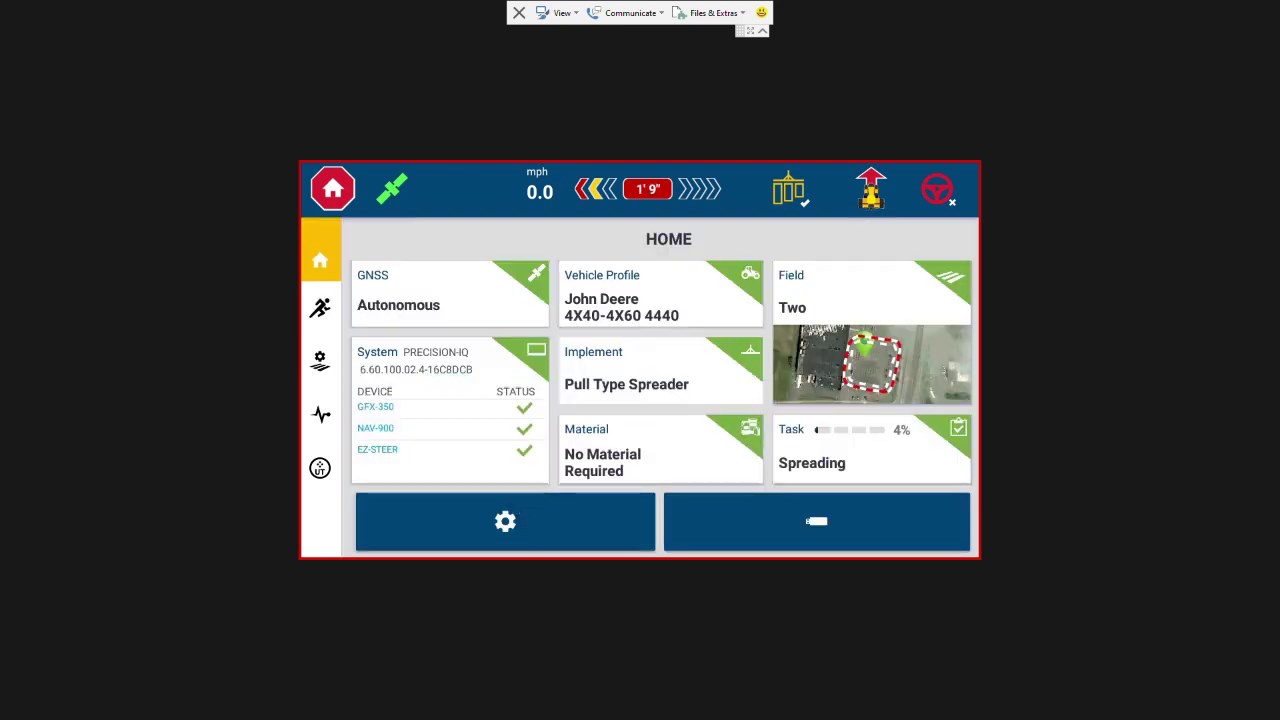
Step: In the Mapping settings, switch Record Coverage to When Engaged
left_click(505, 521)
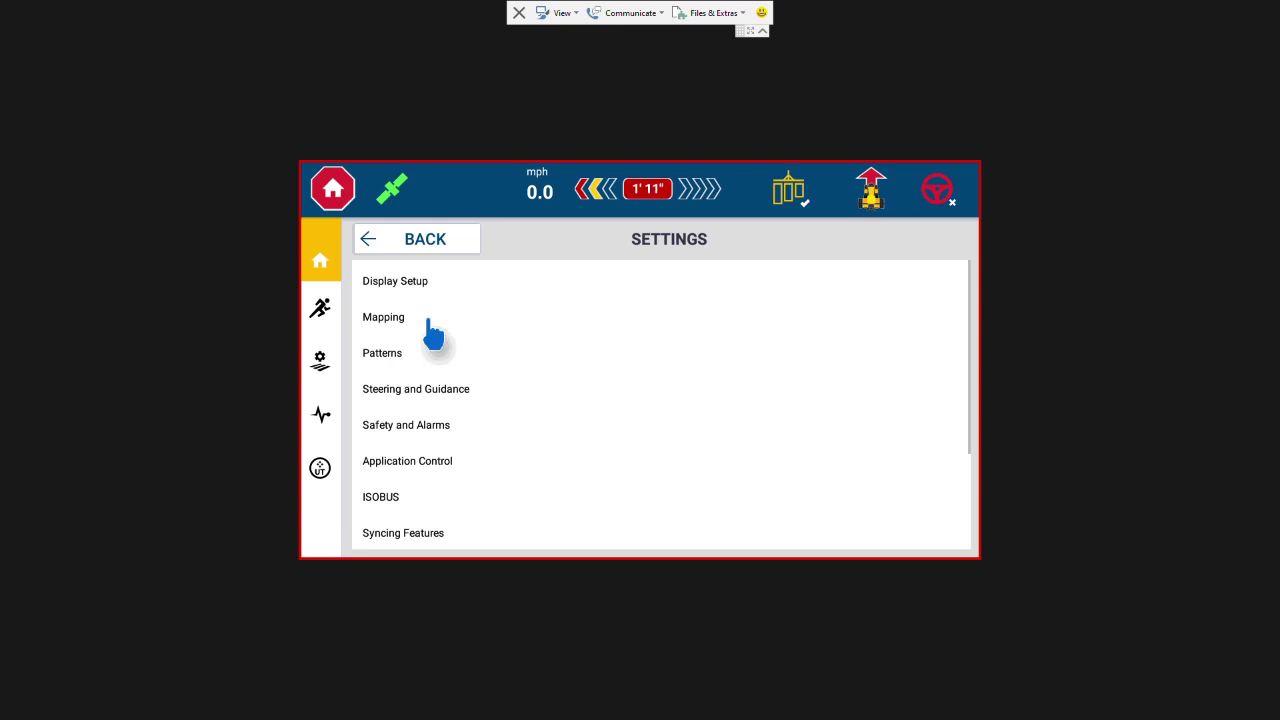
left_click(383, 317)
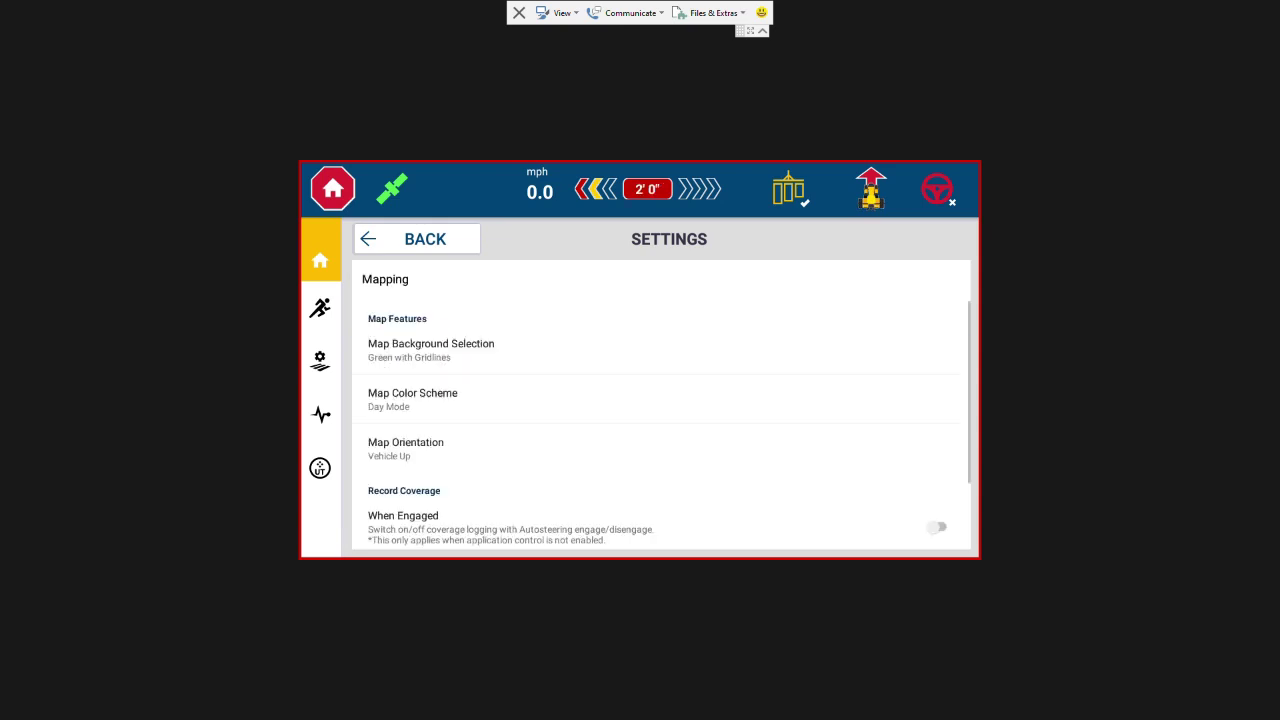
scroll(660, 425, "down", 3)
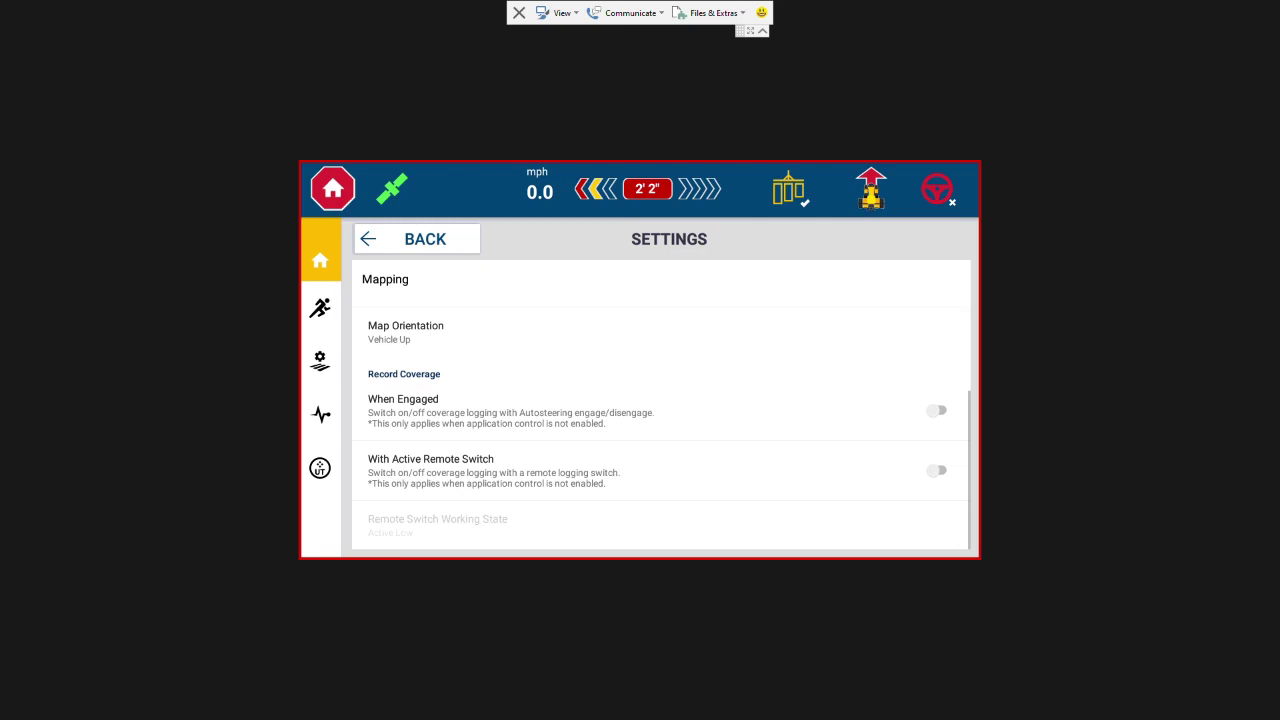
left_click(937, 411)
left_click(938, 410)
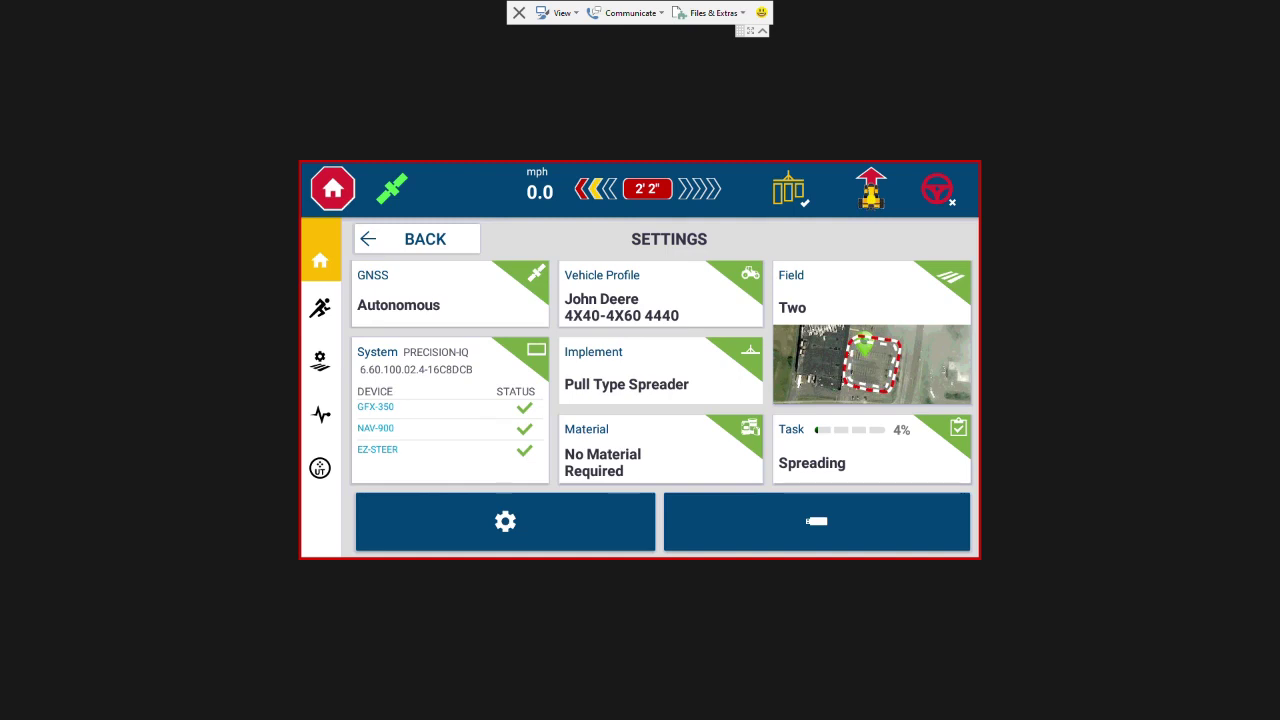
Step: Open the John Deere 4440 vehicle profile at its Guidance tab, showing EZ-Steer selected
left_click(660, 294)
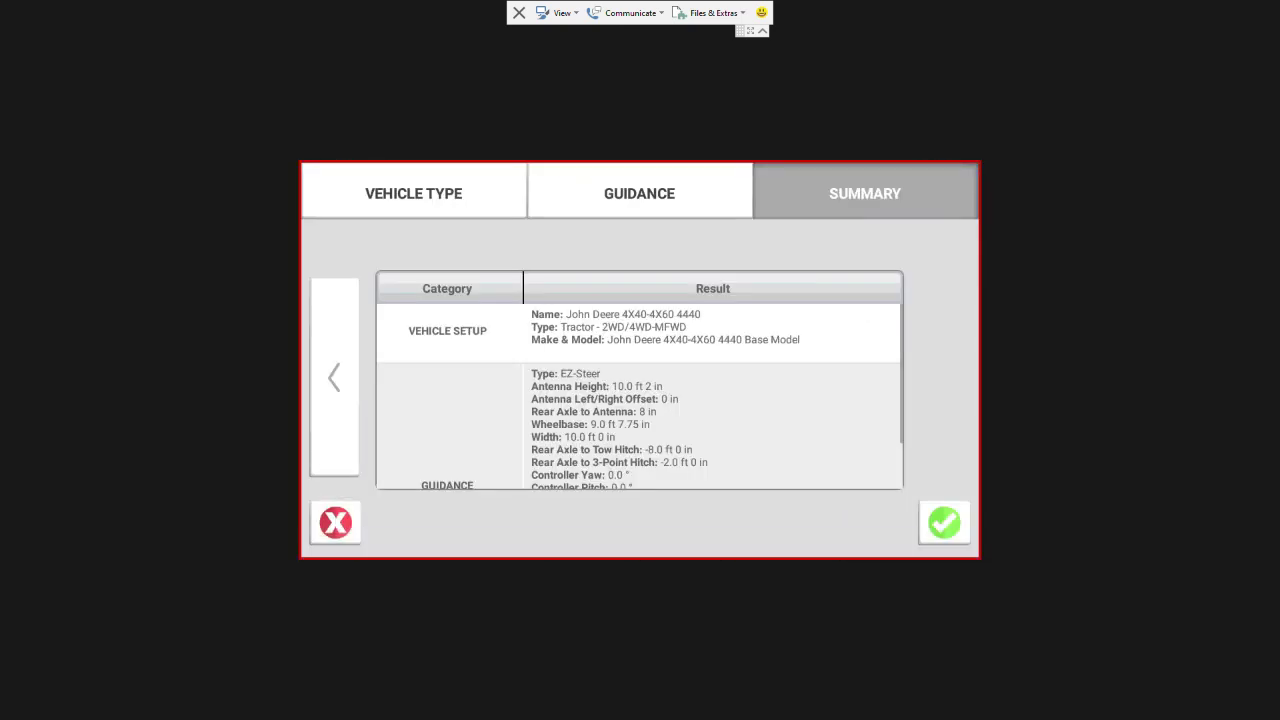
left_click(658, 196)
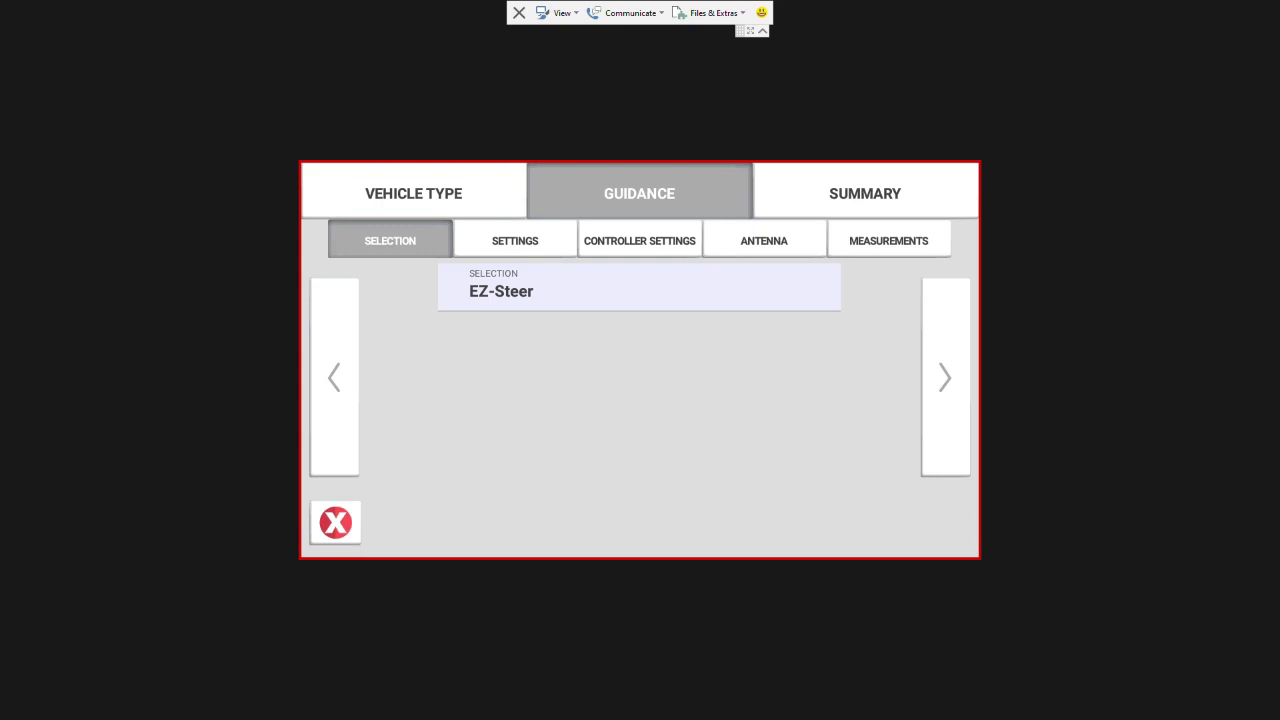
Step: On the EZ-Steer SETTINGS tab, keep External Switch set to Disabled
left_click(557, 250)
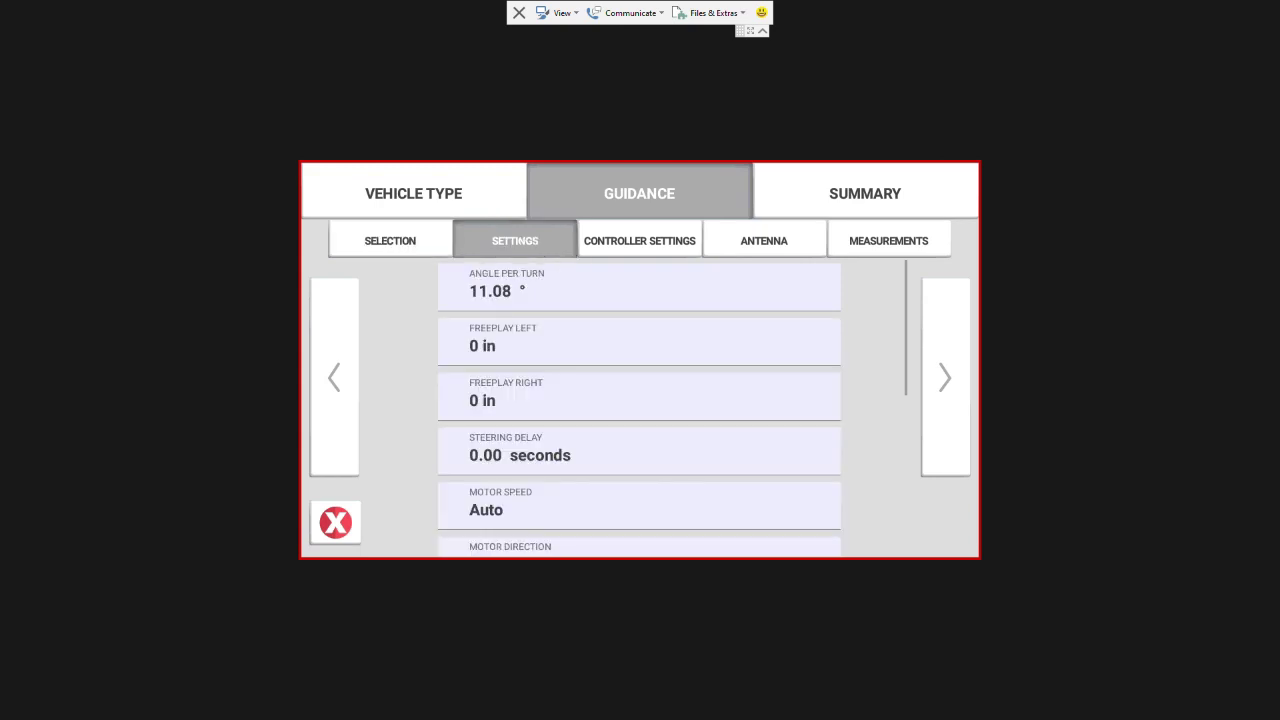
scroll(639, 410, "down", 4)
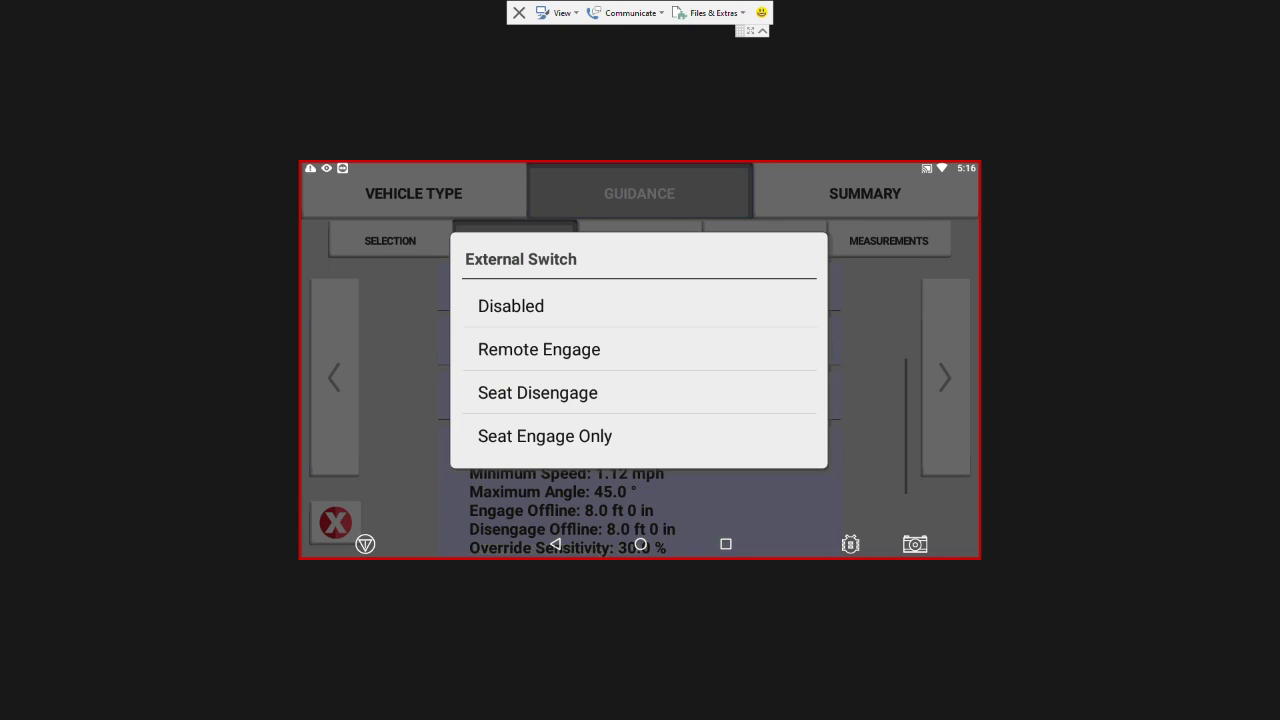
left_click(511, 306)
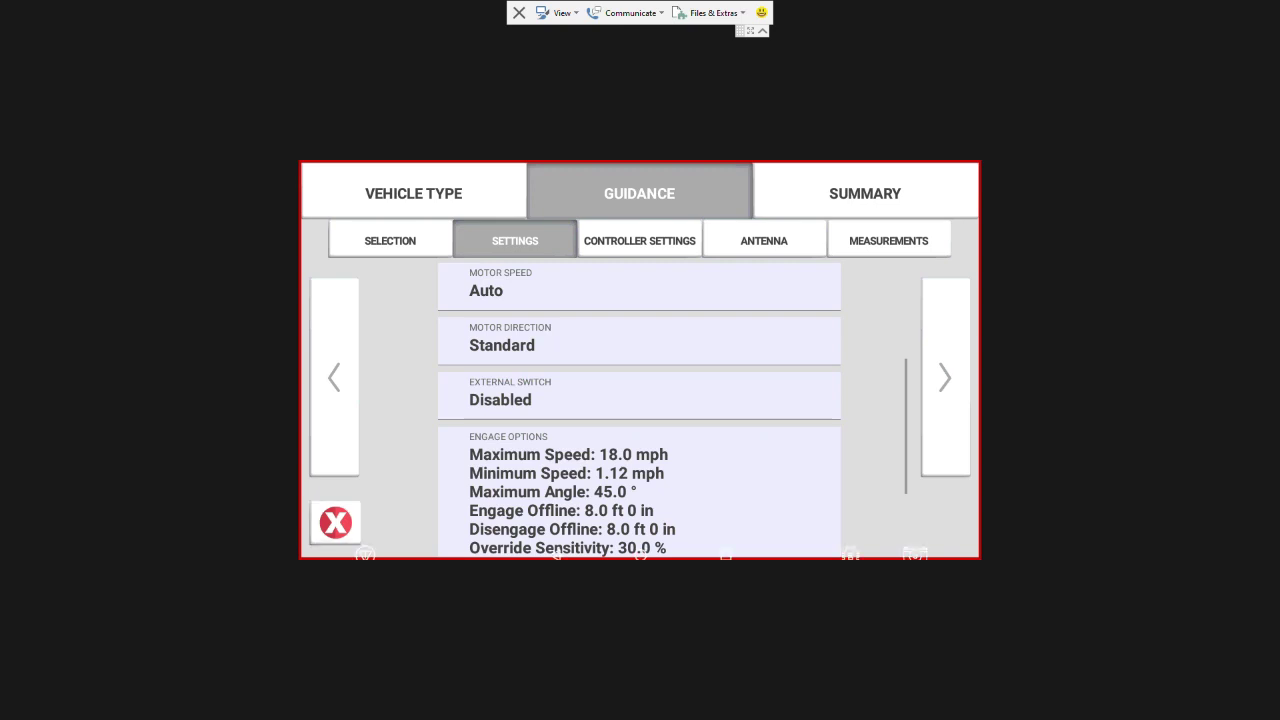
Step: Back out of the vehicle setup wizard and confirm YES to quit it
key("Escape")
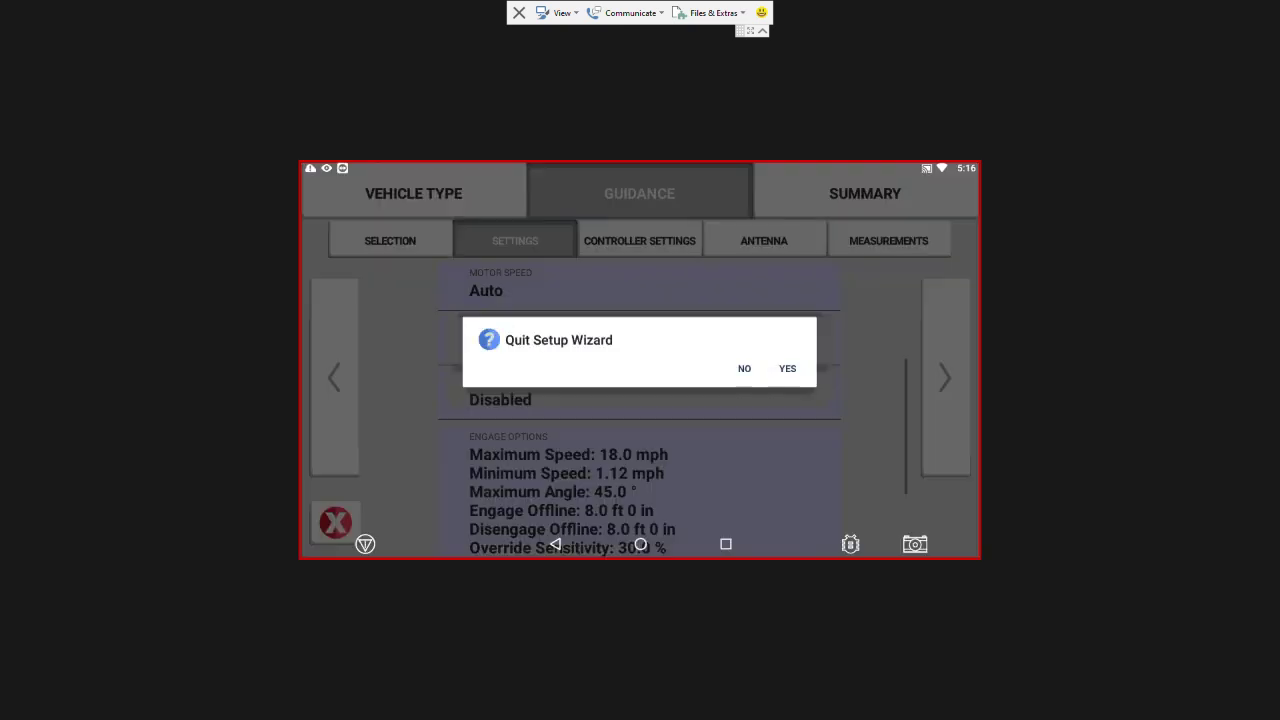
key("Return")
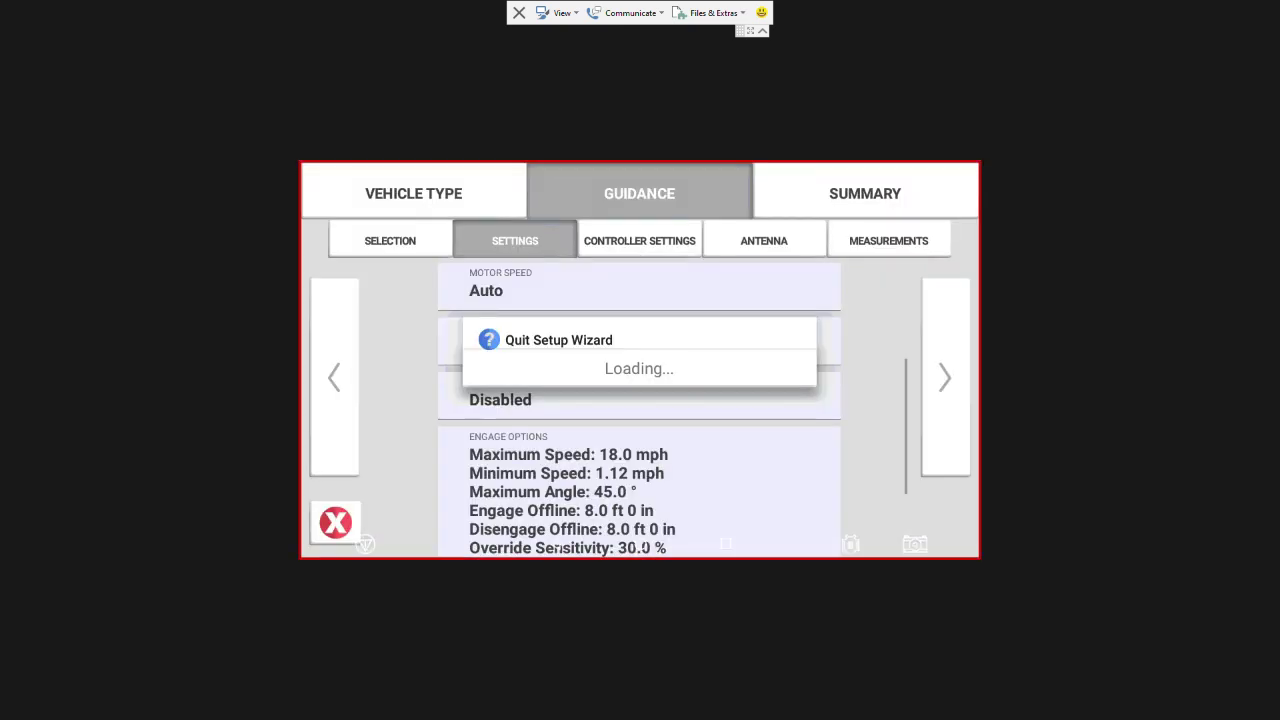